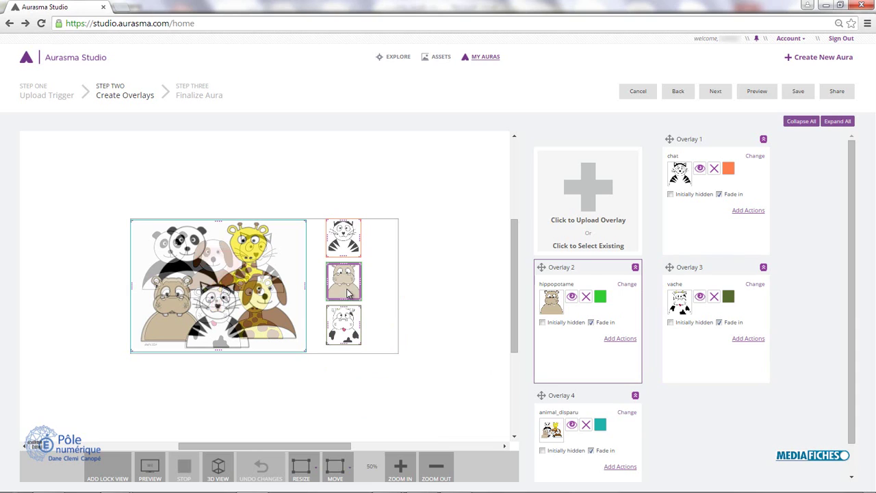
Add the existing cercle overlay and fit it around the cat in the group picture
click(353, 247)
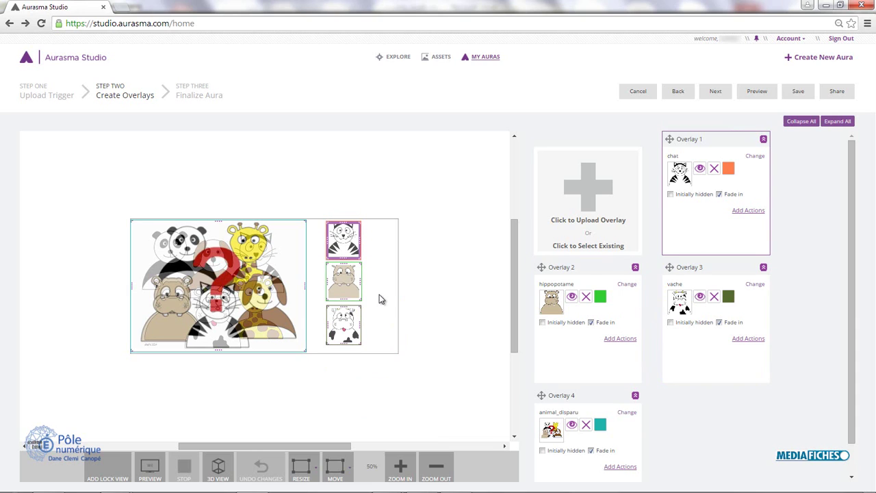
click(597, 248)
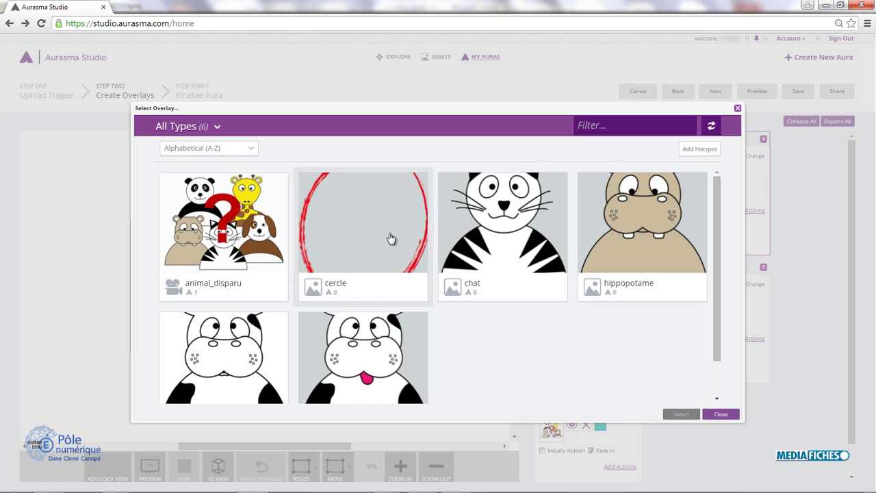
click(391, 239)
click(679, 414)
drag(292, 334, 234, 340)
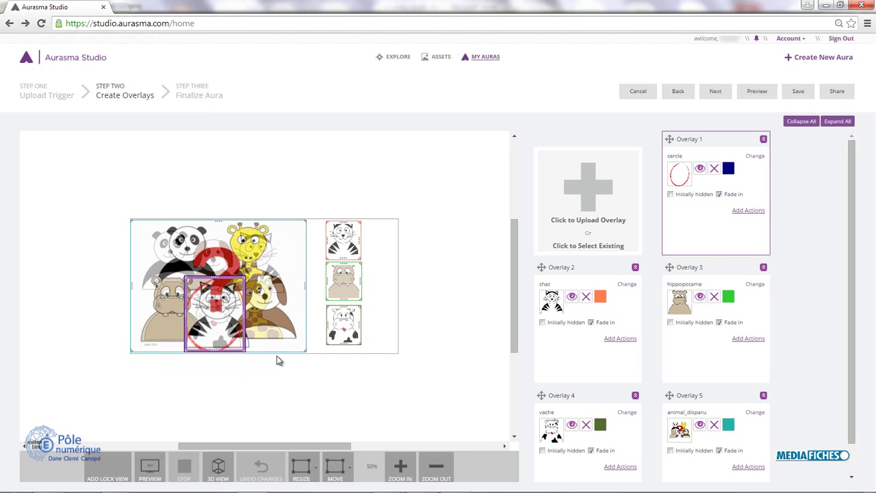
Add a second cercle overlay and fit it around the hippopotamus in the group picture
click(574, 246)
click(366, 232)
click(679, 414)
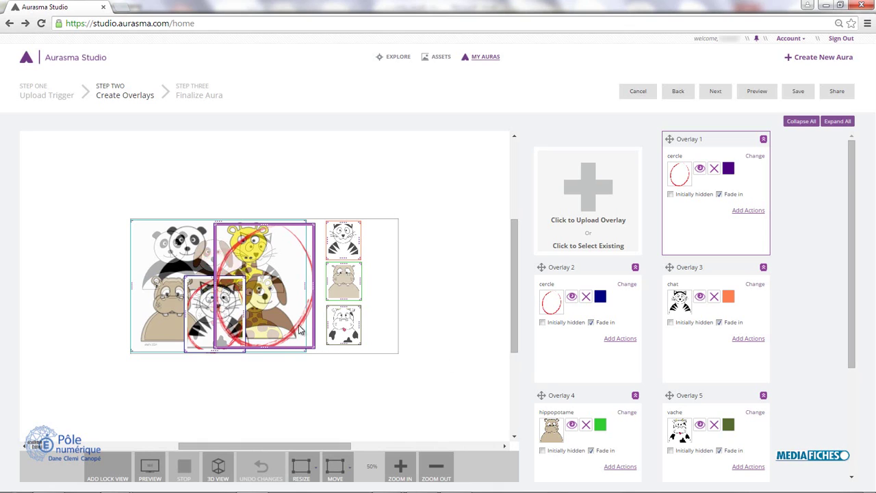
drag(267, 301, 183, 333)
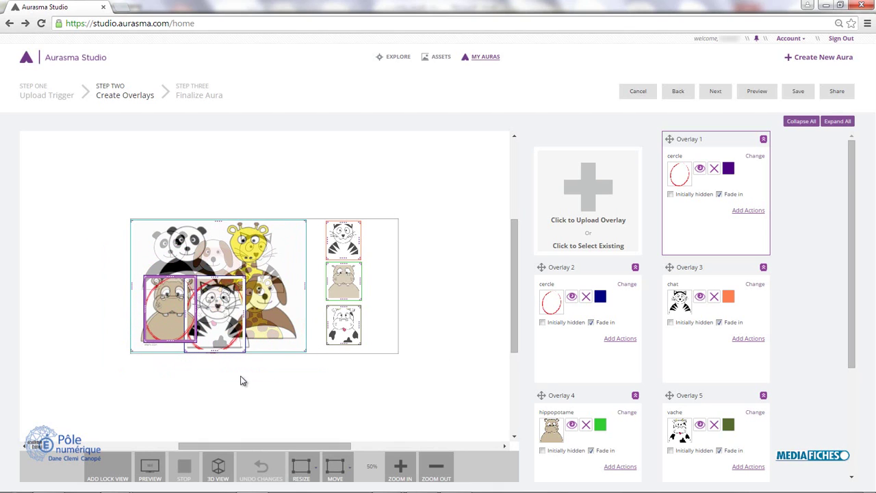
drag(144, 341, 140, 346)
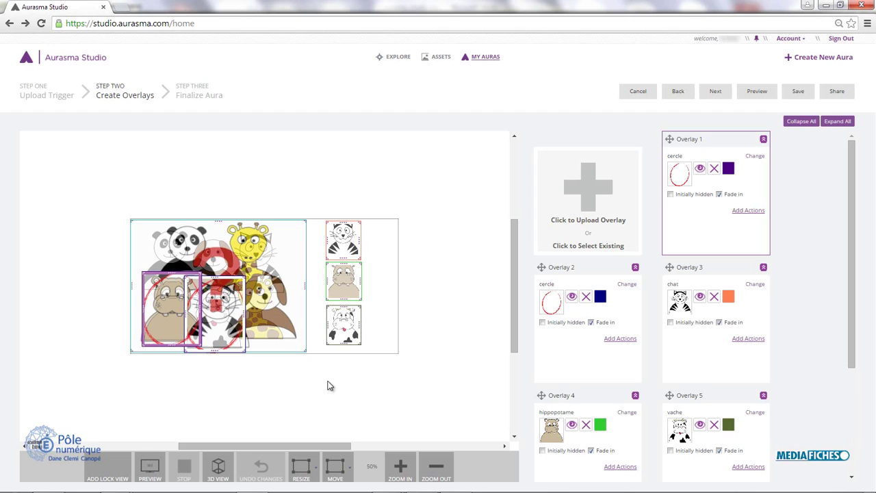
Make both cercle overlays and the chat, hippopotame and vache overlays initially hidden
click(670, 194)
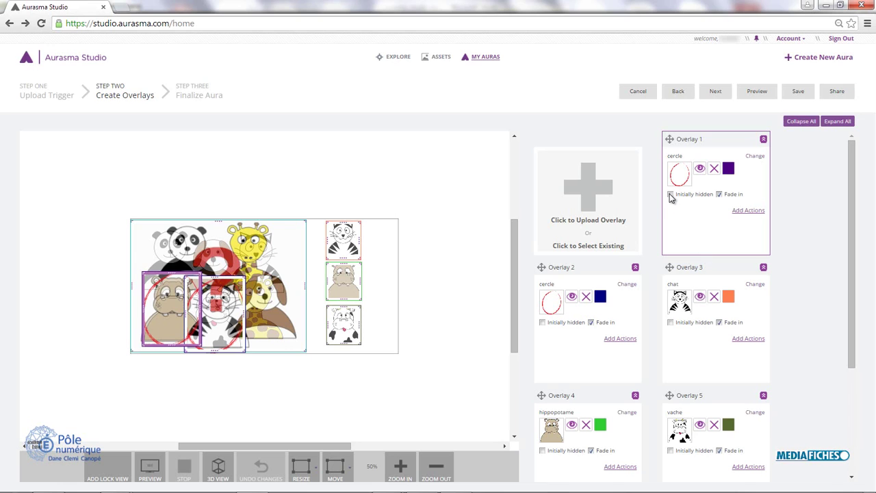
click(670, 322)
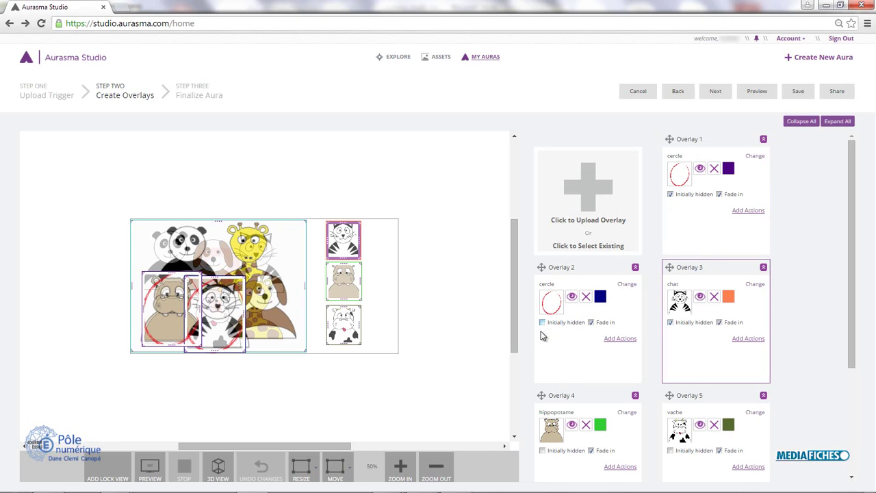
click(541, 322)
click(542, 450)
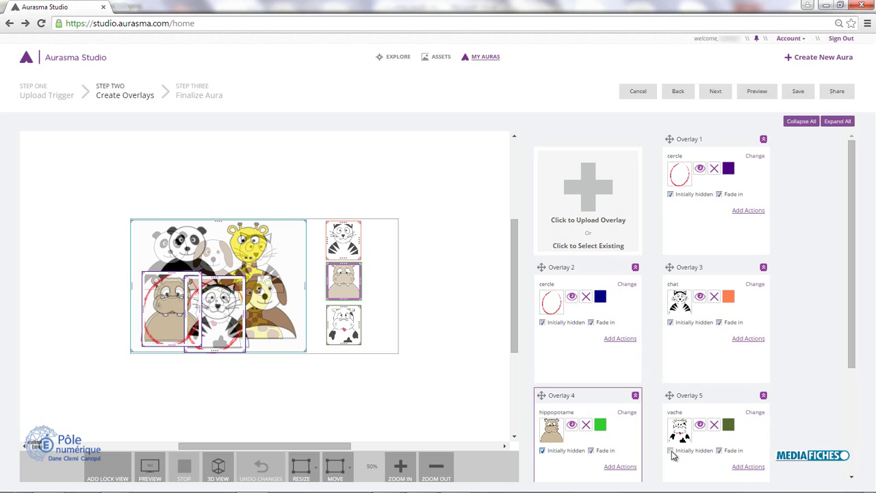
click(669, 450)
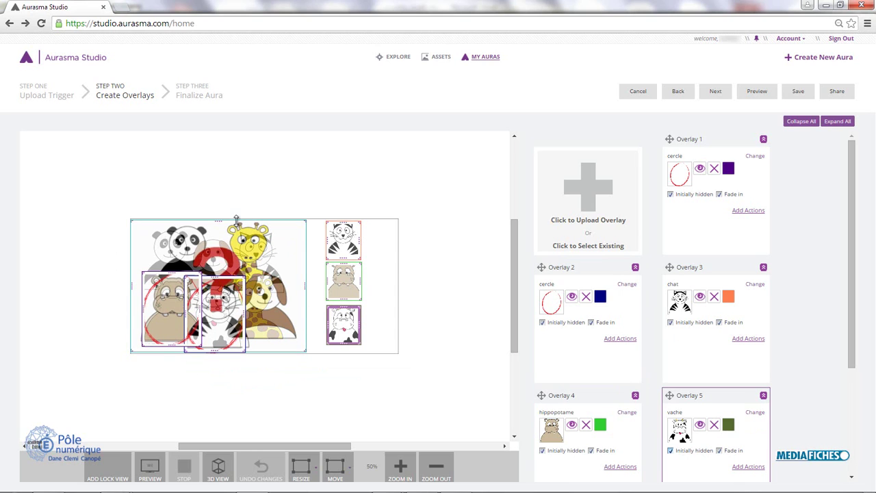
Give the animal_disparu overlay a Start an Overlay action triggered when the overlay has finished
scroll(831, 312, down, 3)
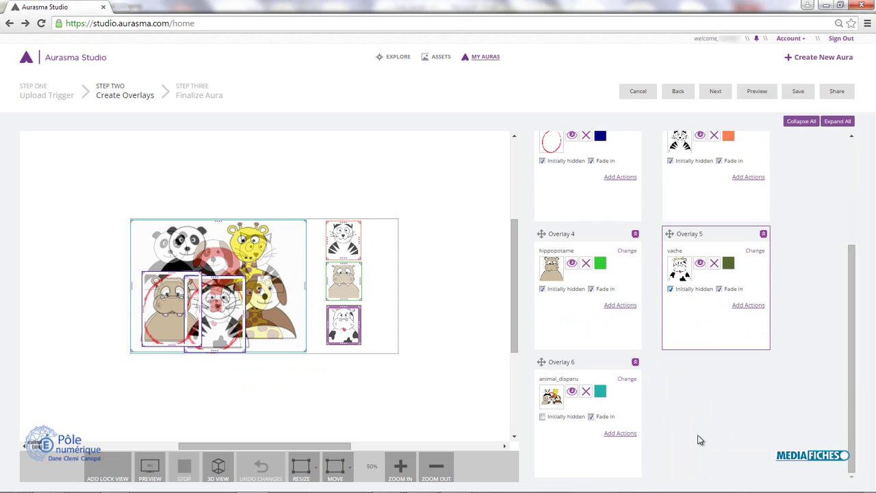
click(616, 433)
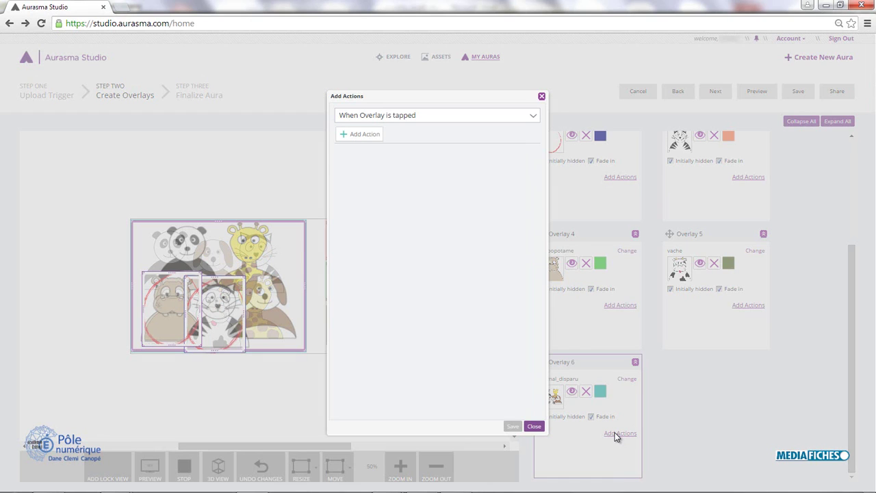
click(412, 118)
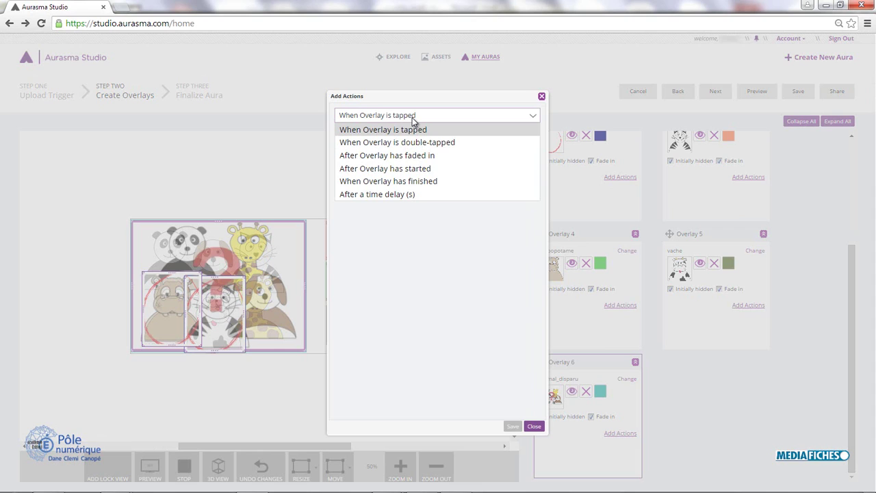
click(412, 180)
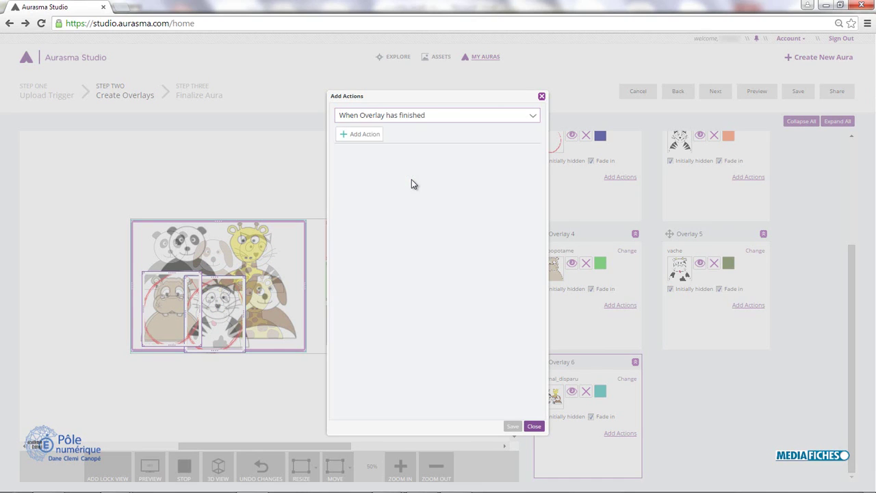
click(365, 136)
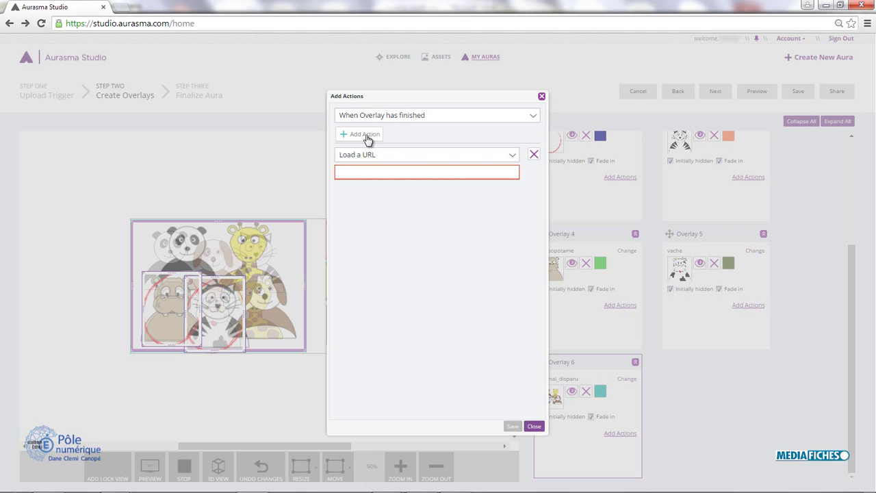
click(511, 157)
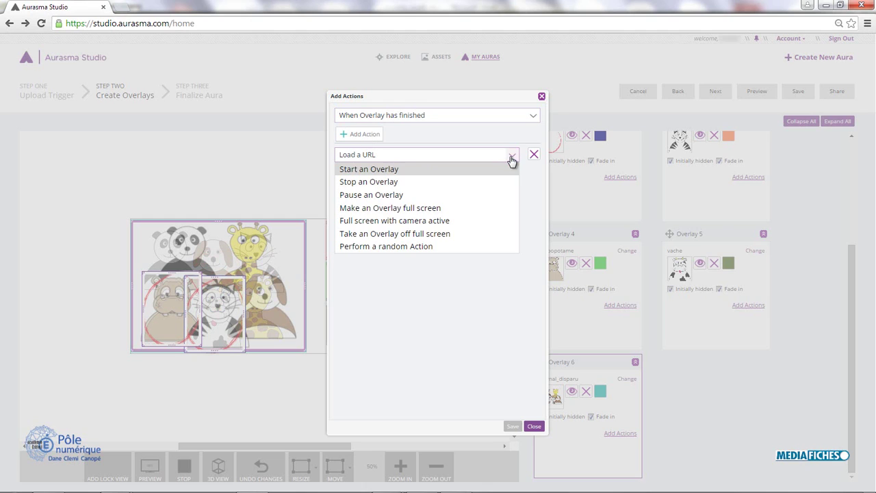
click(392, 170)
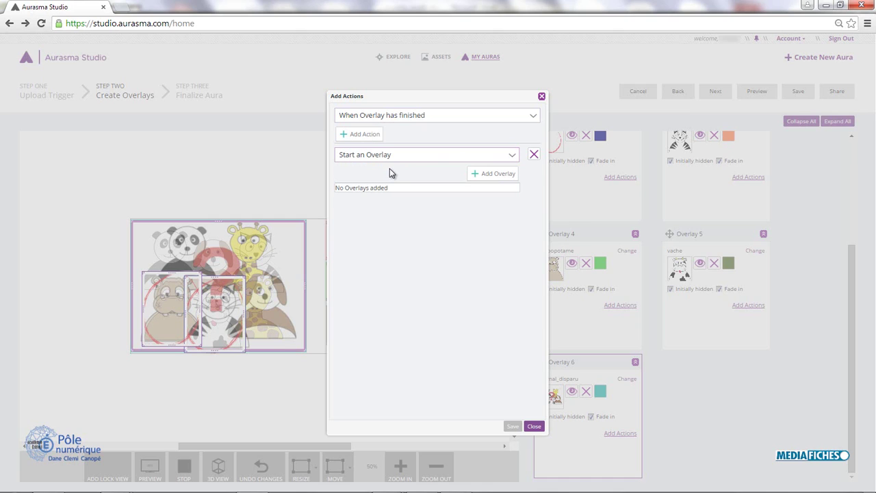
Add the chat and hippopotame overlays as targets of the Start an Overlay action
click(482, 173)
click(475, 192)
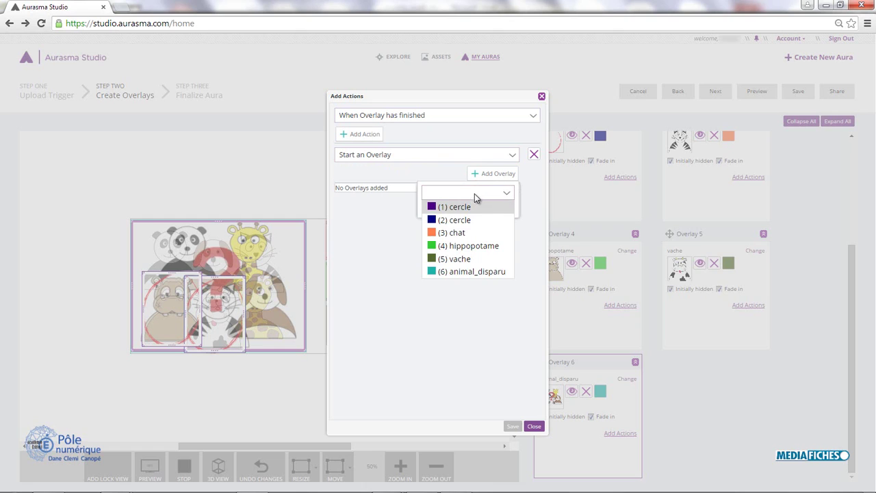
click(457, 233)
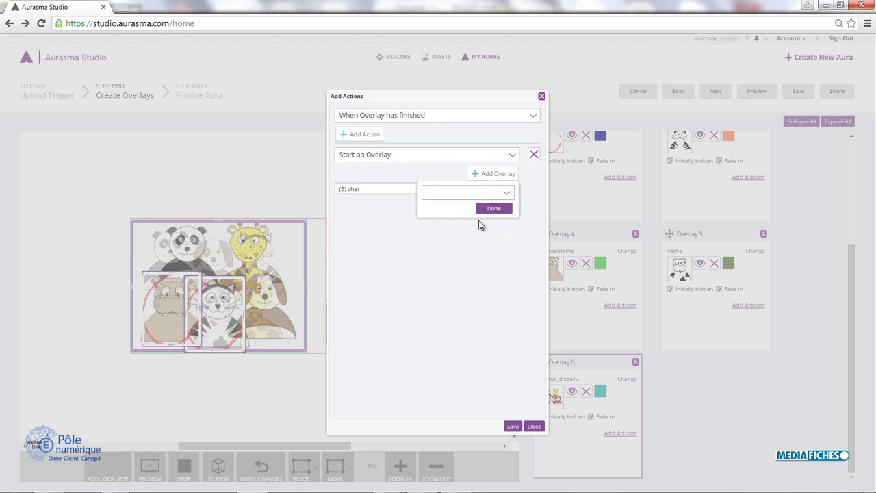
click(489, 208)
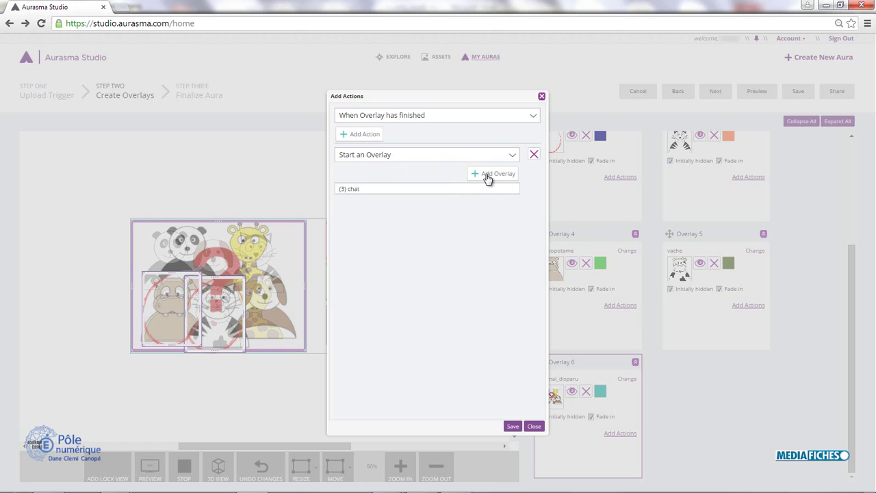
click(486, 174)
click(472, 194)
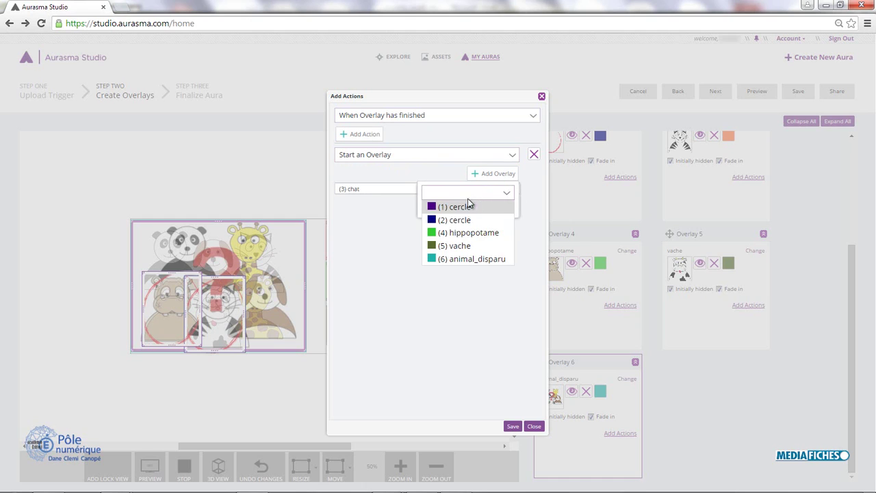
click(456, 233)
click(502, 210)
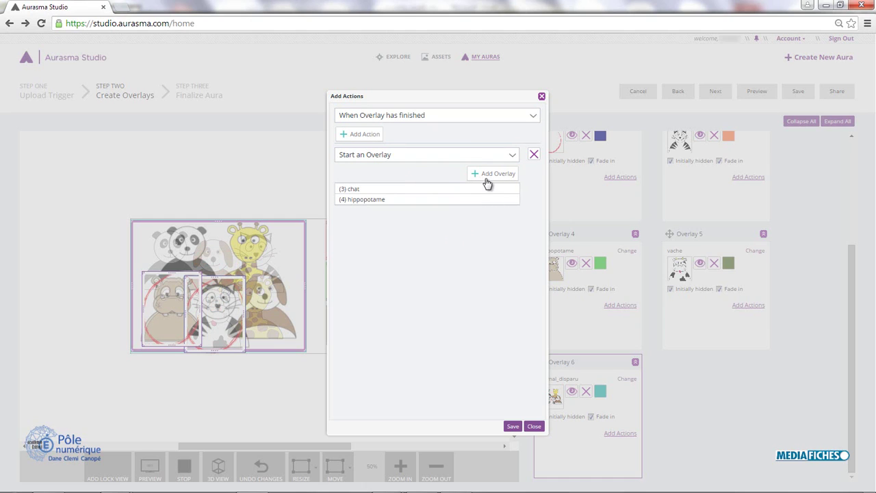
Include the vache overlay among the action's targets and save the animal_disparu action group
click(487, 175)
click(470, 195)
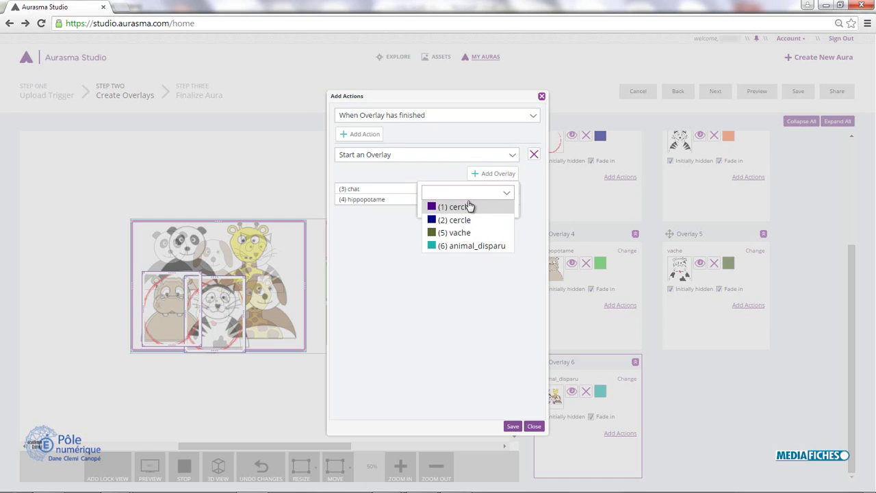
click(463, 234)
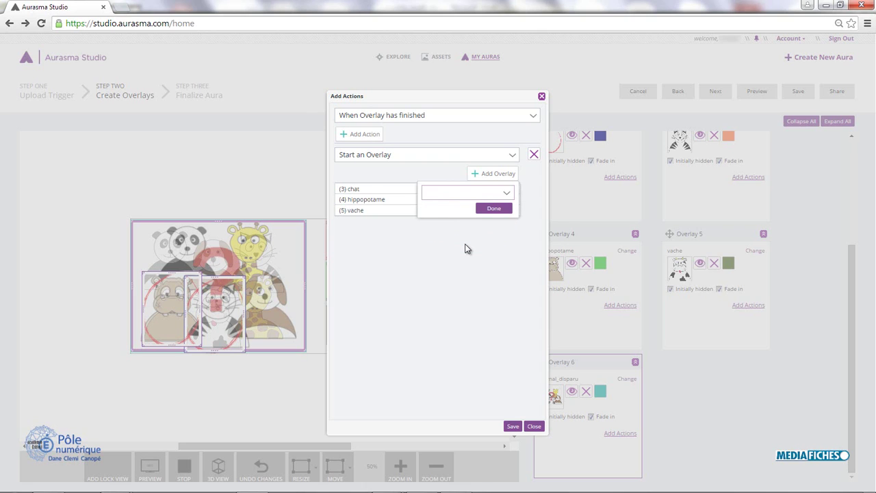
click(486, 208)
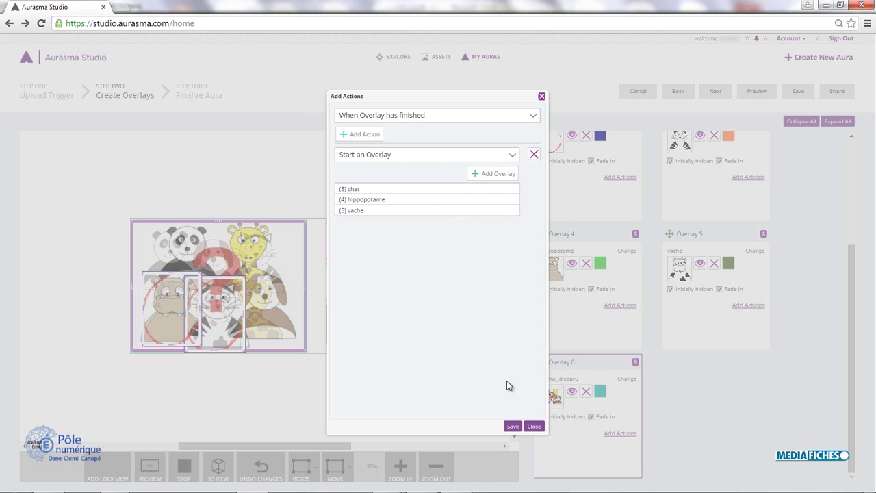
click(511, 426)
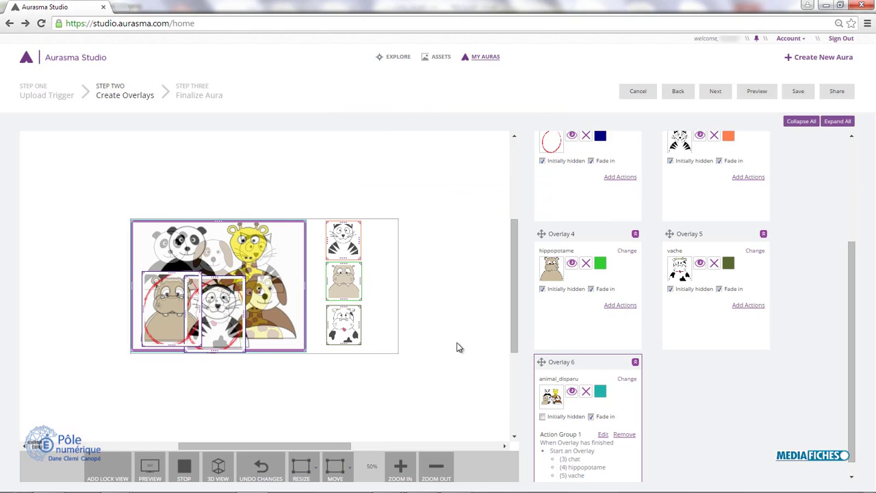
Give the chat overlay a Start an Overlay action triggered when the overlay is tapped
scroll(600, 462, down, 1)
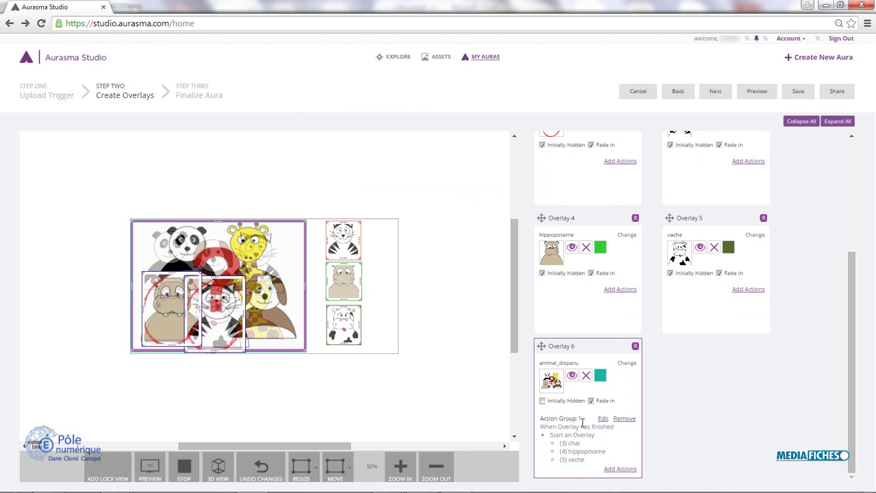
scroll(663, 398, up, 1)
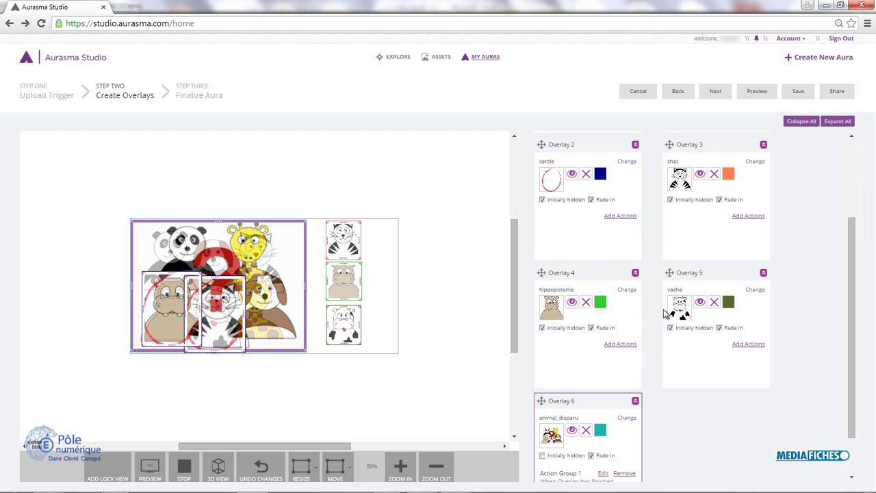
scroll(669, 256, up, 2)
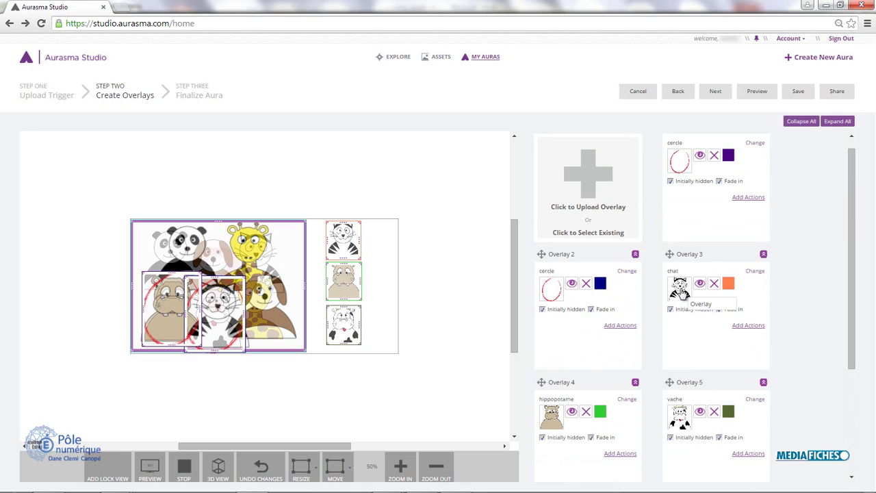
click(739, 296)
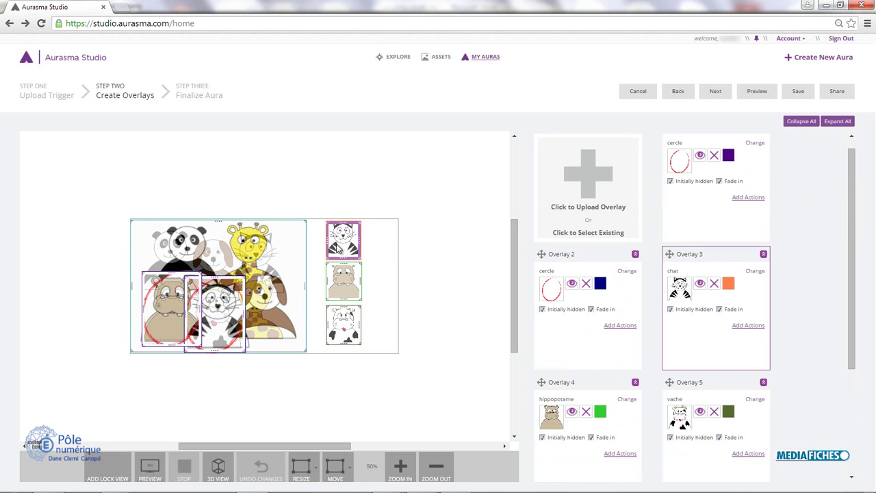
click(570, 330)
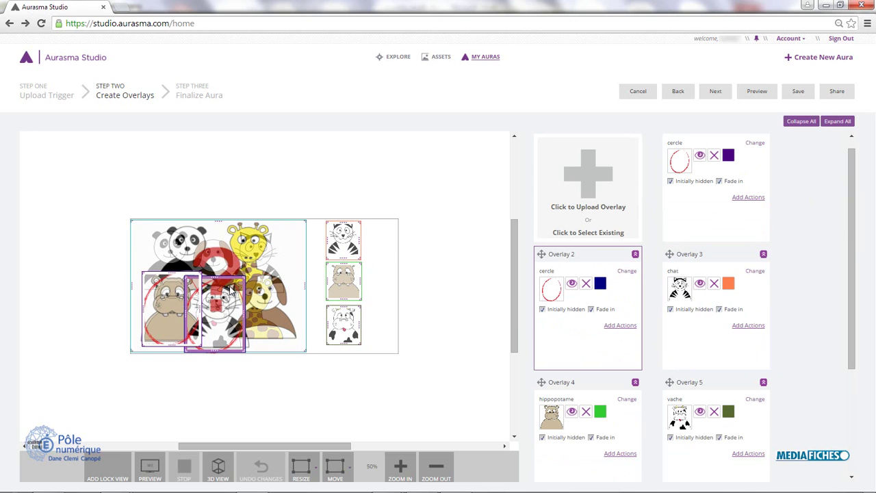
click(747, 326)
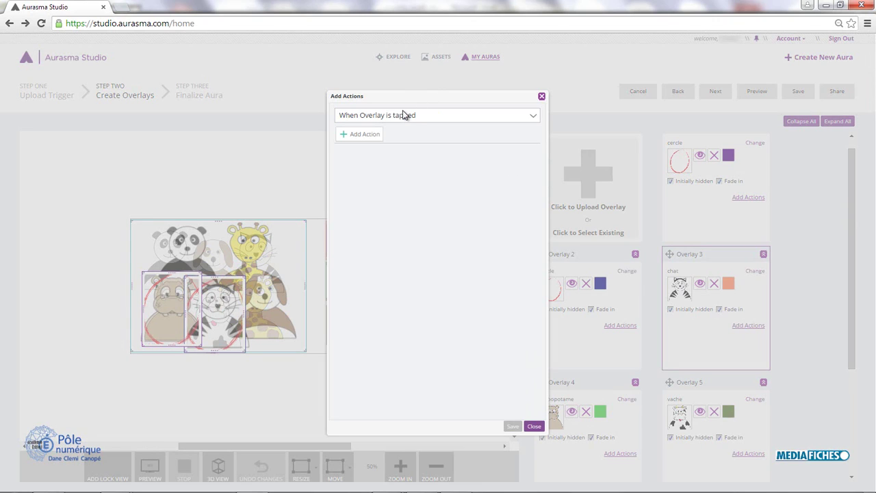
click(361, 138)
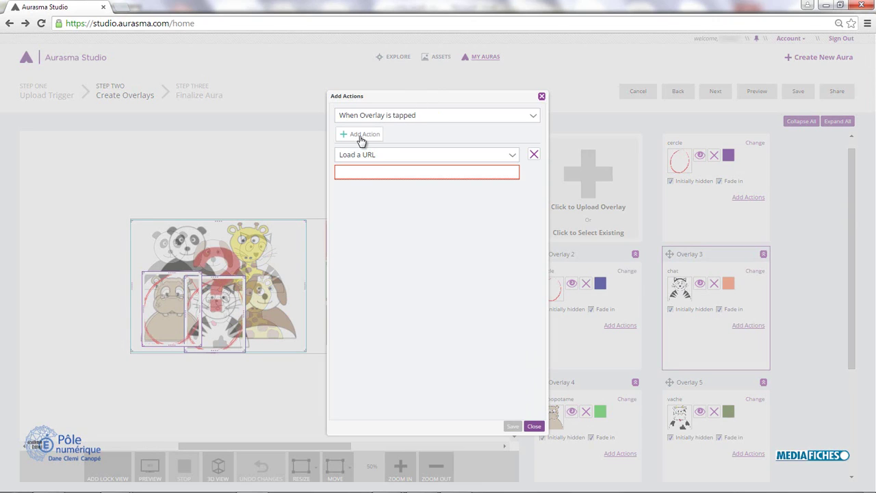
click(382, 158)
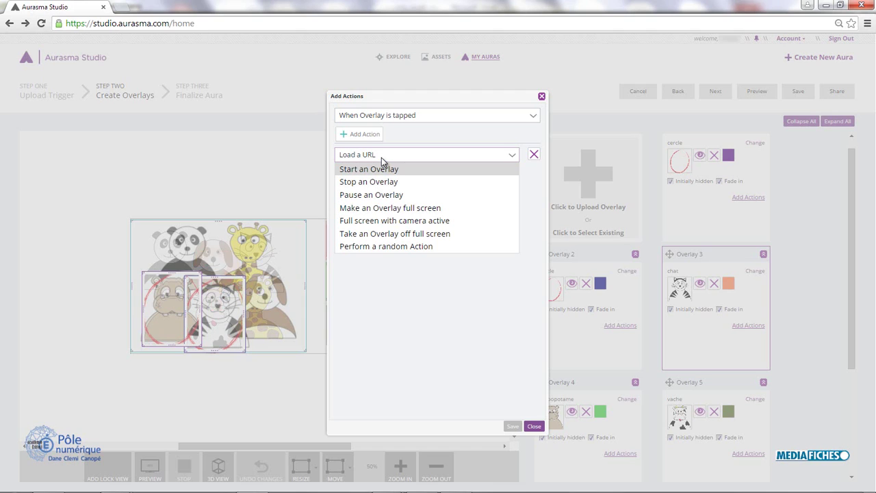
click(382, 171)
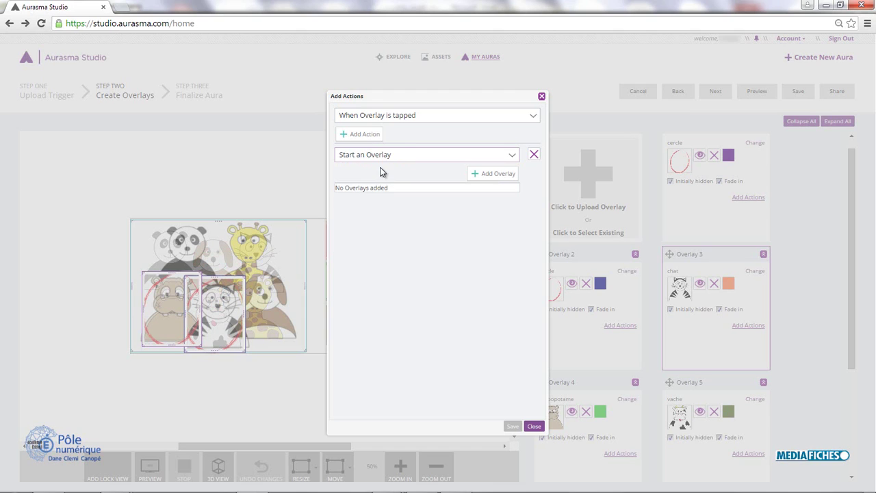
Set the second cercle overlay, around the cat, as the chat action's target and save the action group
click(481, 175)
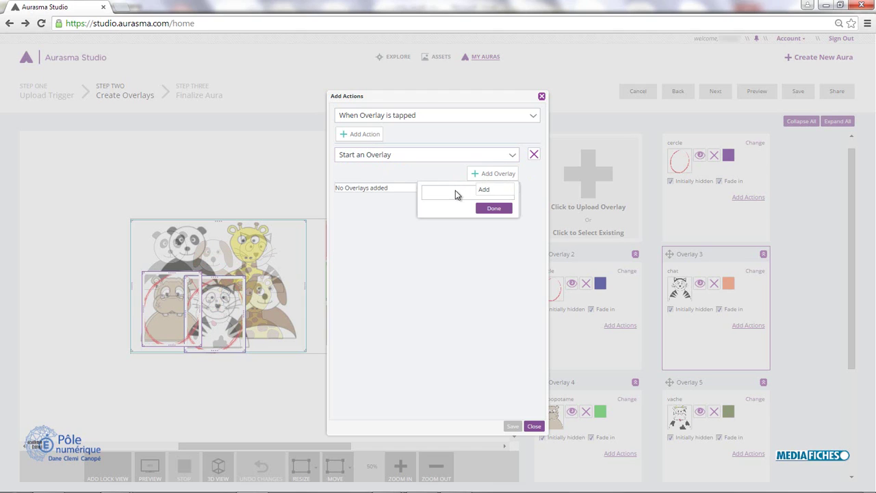
click(456, 195)
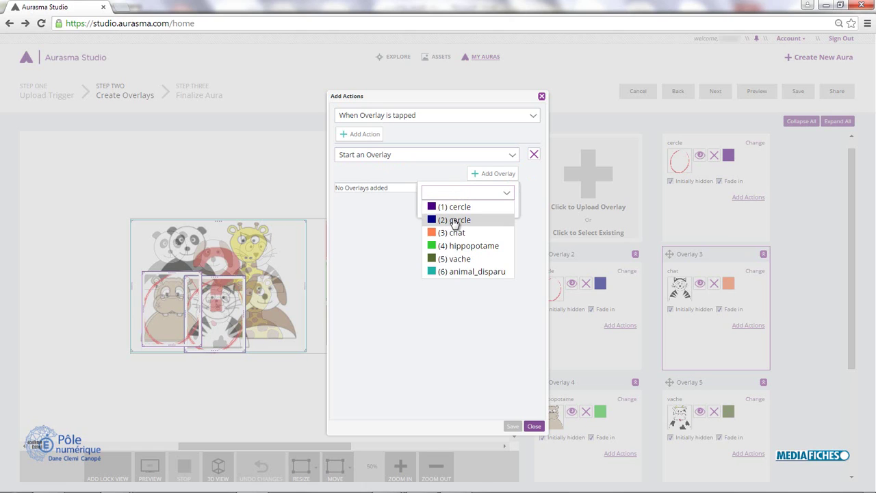
click(454, 220)
click(489, 207)
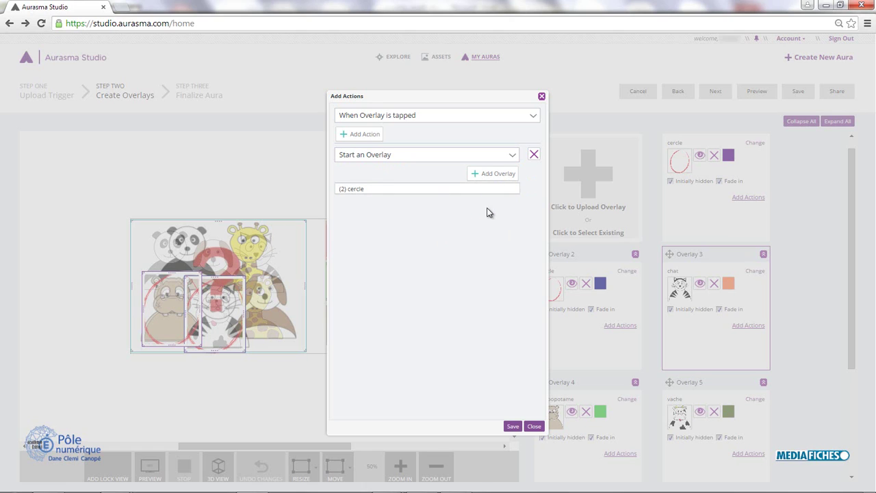
click(512, 428)
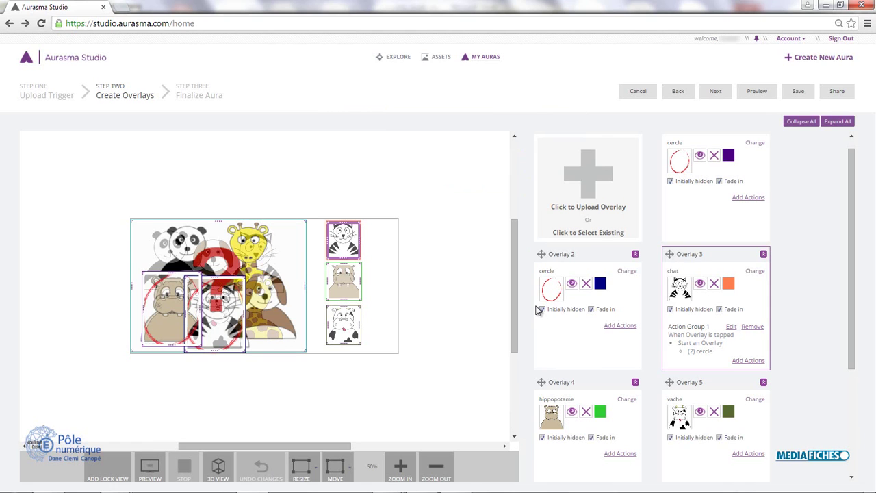
Give the hippopotame overlay a Start an Overlay action triggered when the overlay is tapped
click(580, 384)
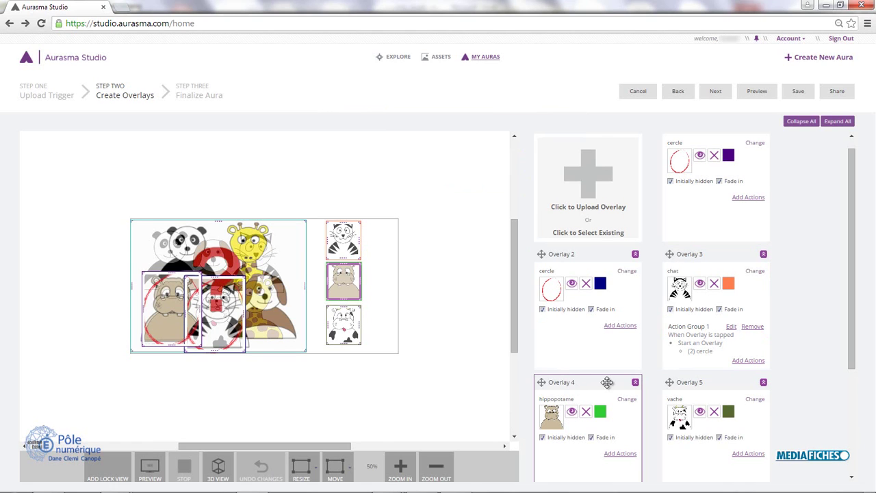
click(696, 204)
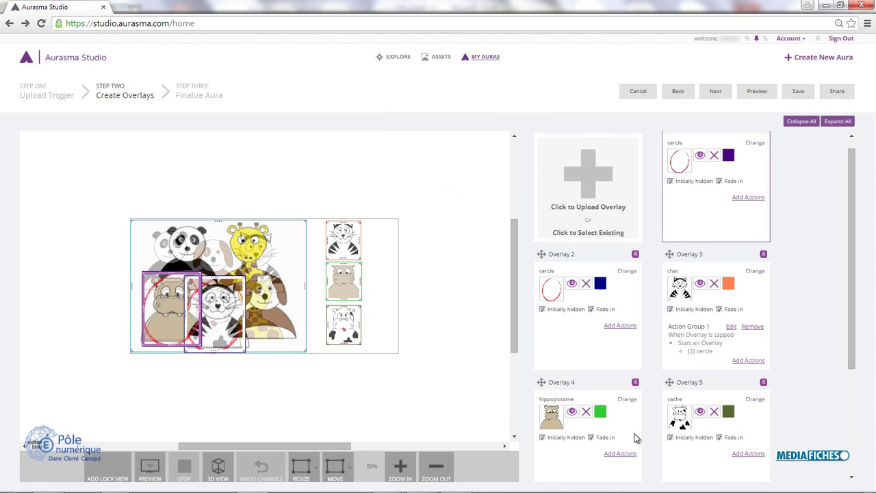
click(625, 456)
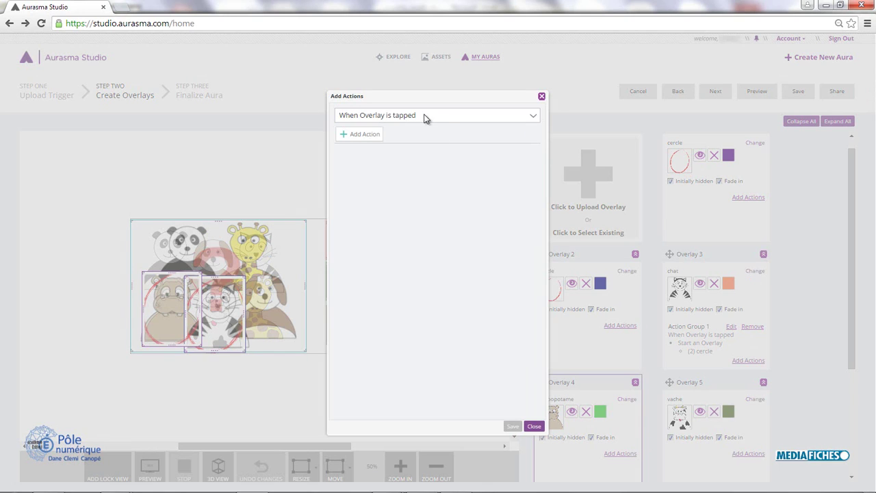
click(375, 139)
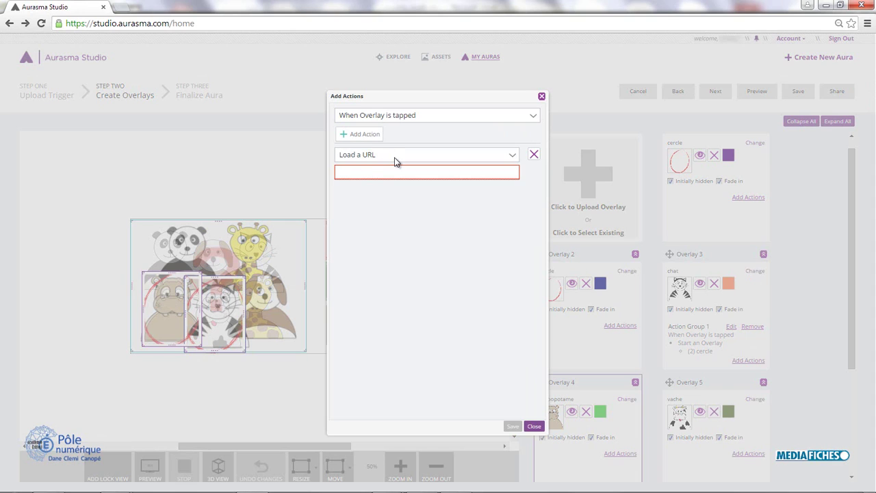
click(395, 159)
click(394, 171)
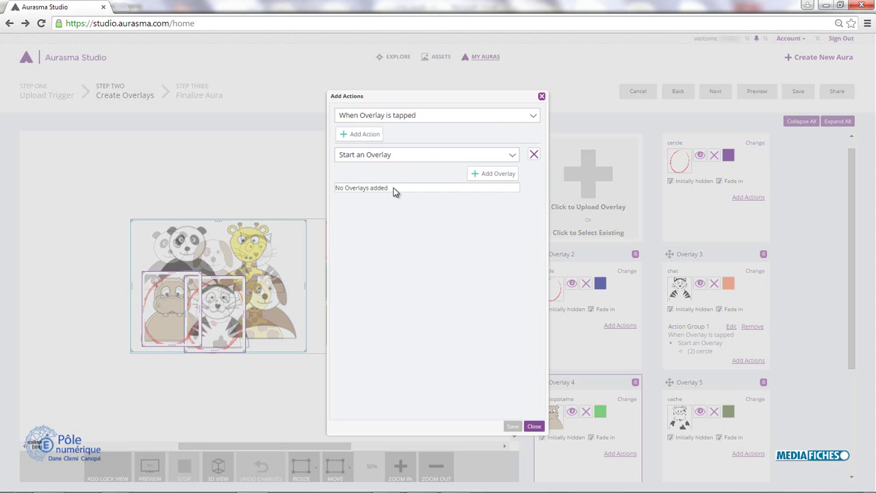
Set the first cercle overlay, around the hippo, as the hippopotame action's target and save the action group
click(493, 175)
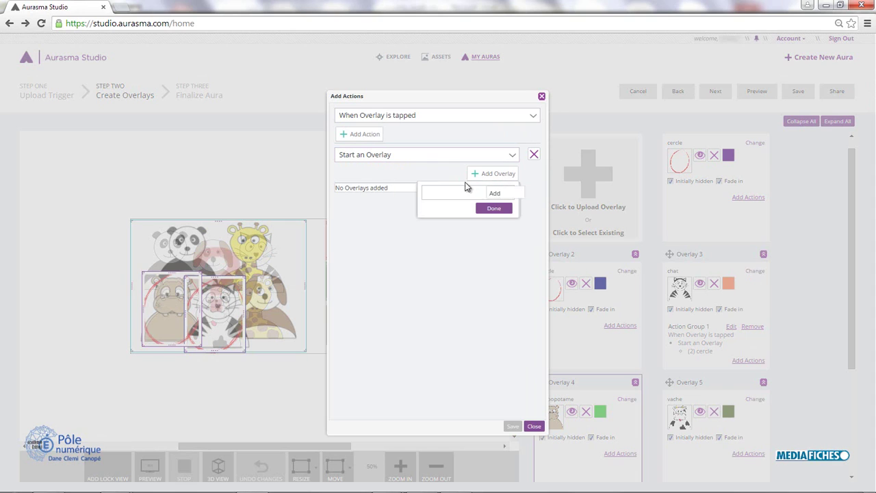
click(457, 195)
click(451, 207)
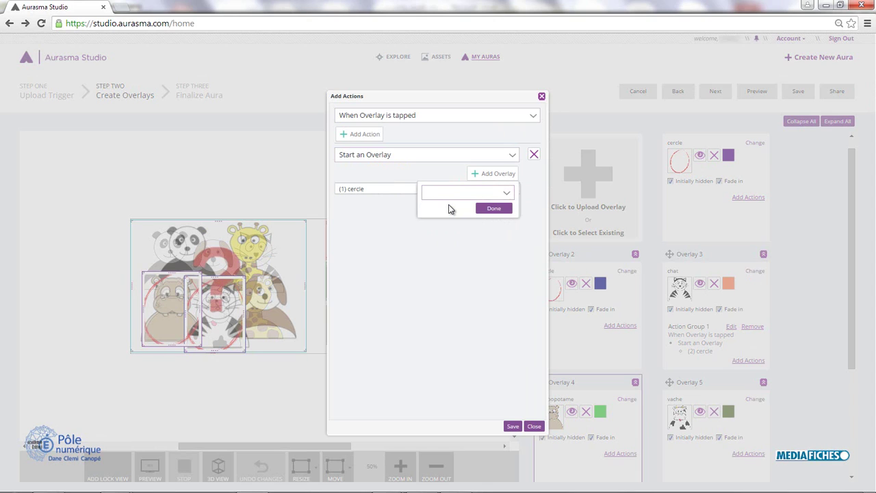
click(488, 210)
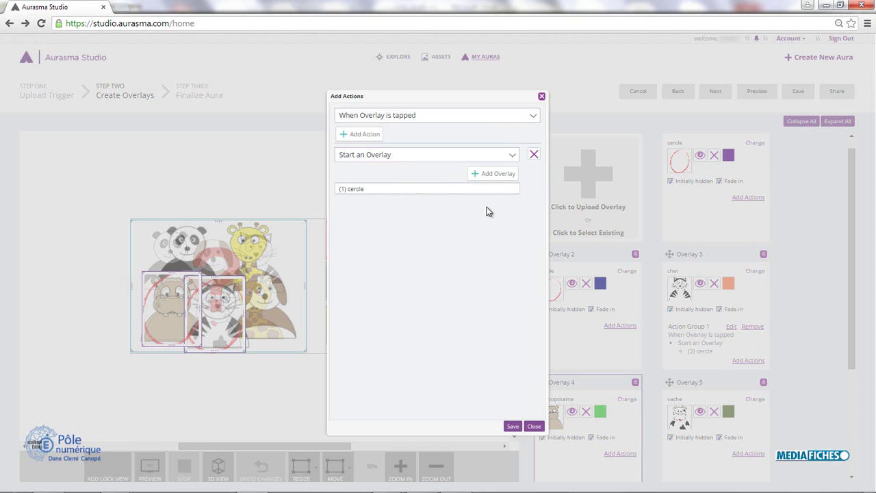
click(511, 426)
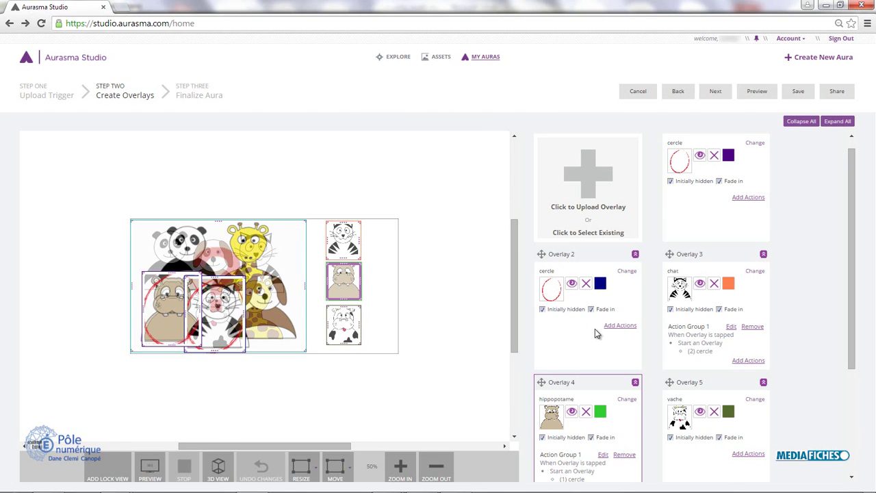
Start an action group on the first cercle overlay, triggered after a time delay of 3 seconds
click(741, 197)
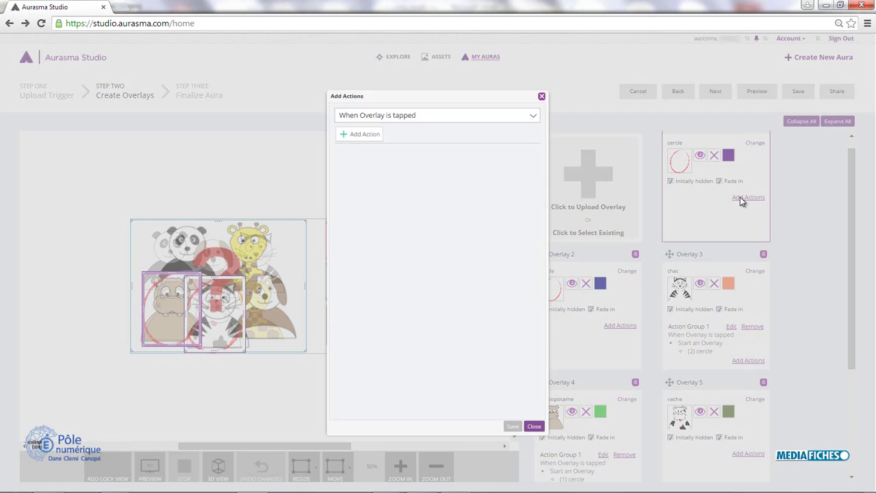
click(436, 117)
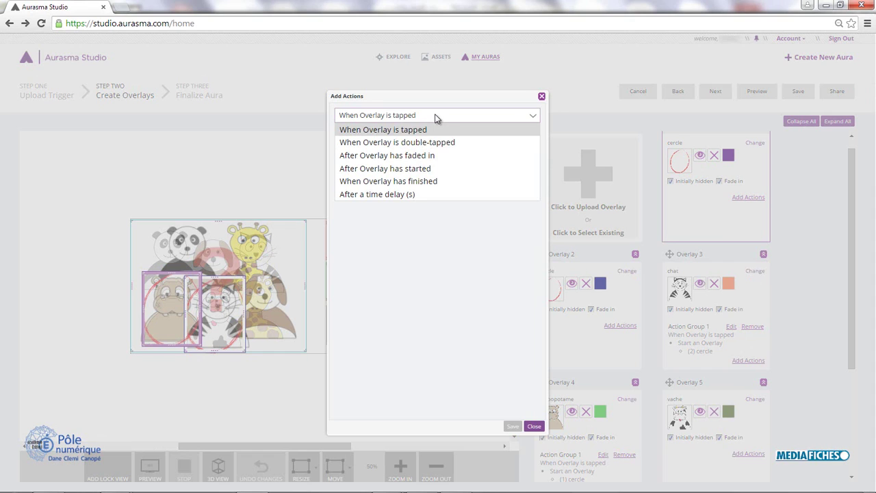
click(385, 194)
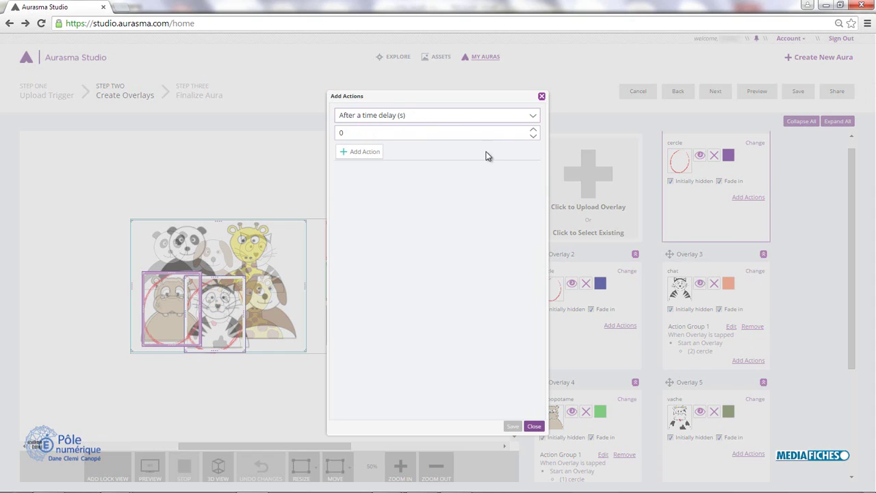
click(534, 130)
click(535, 130)
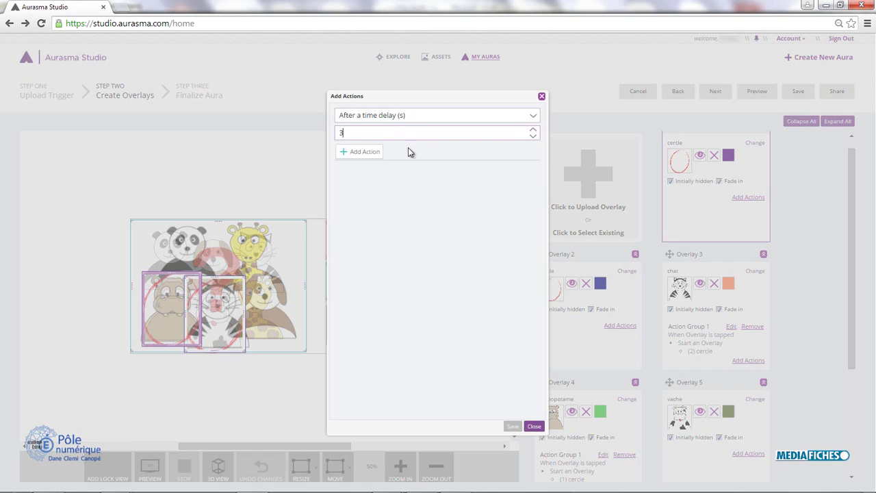
Add a Stop an Overlay action targeting (1) cercle to the delayed group and save it
click(370, 153)
click(370, 173)
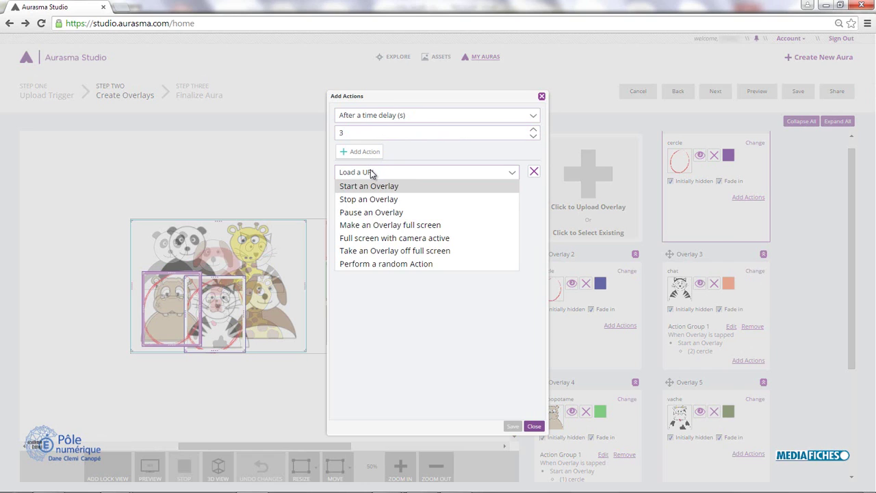
click(368, 199)
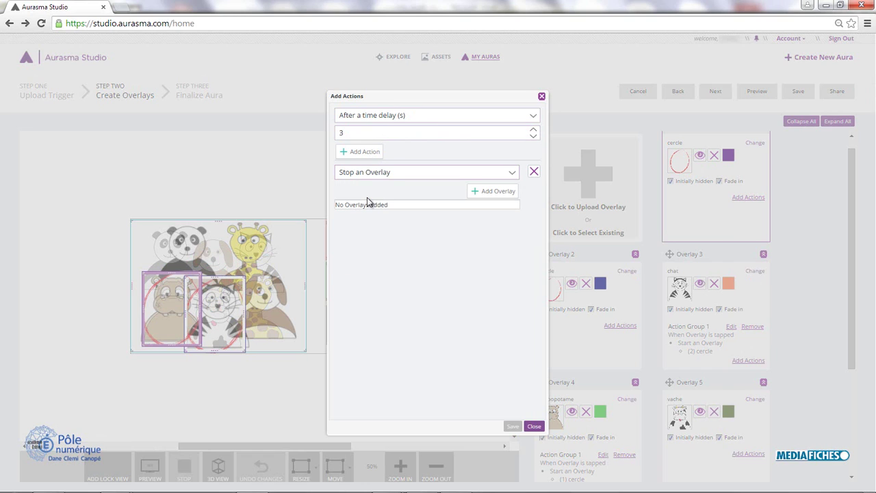
click(486, 193)
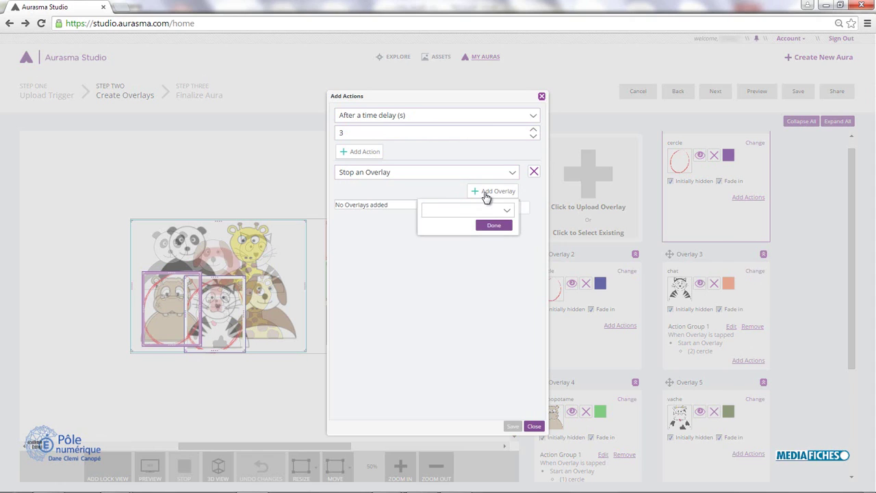
click(451, 212)
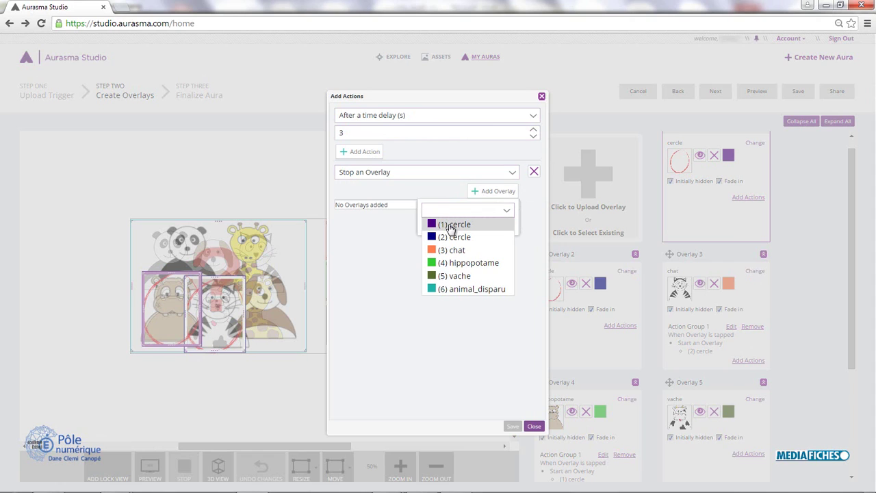
click(453, 224)
click(482, 228)
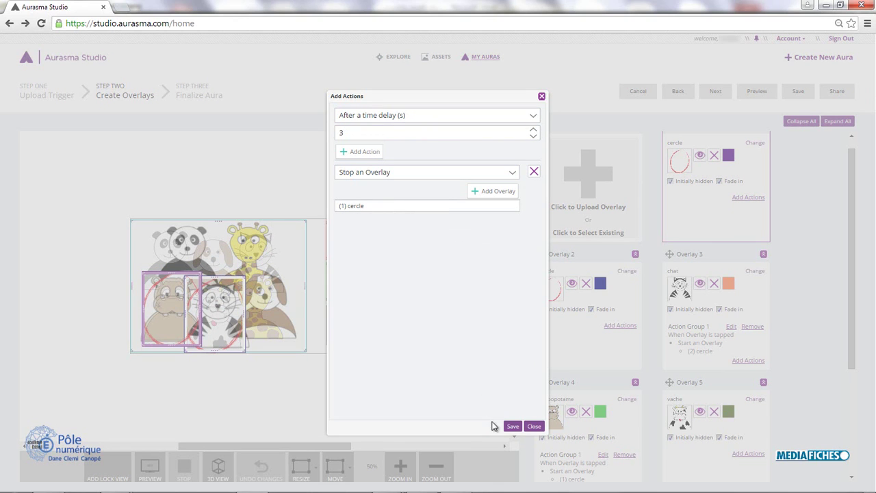
click(513, 427)
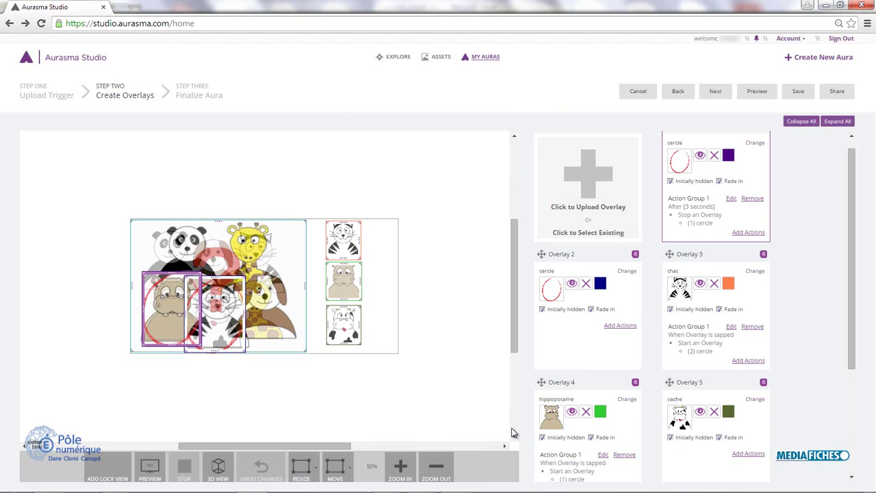
Start an action group on the second cercle overlay, around the cat, triggered after a time delay of 3 seconds
click(614, 326)
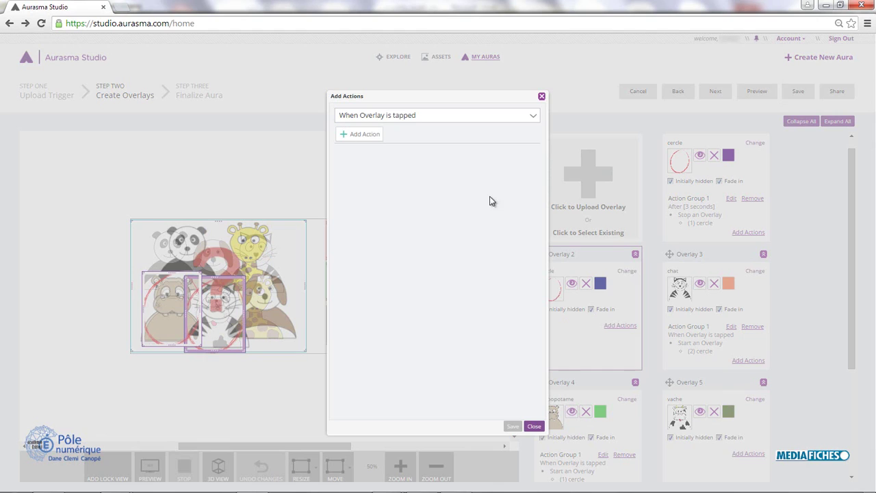
click(394, 121)
click(397, 195)
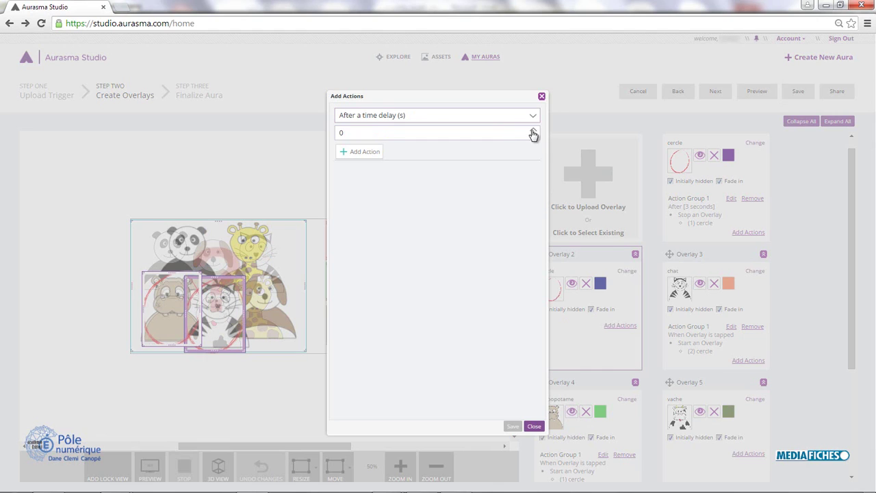
click(533, 132)
Add a Stop an Overlay action targeting (2) cercle to the delayed group and save it
click(365, 152)
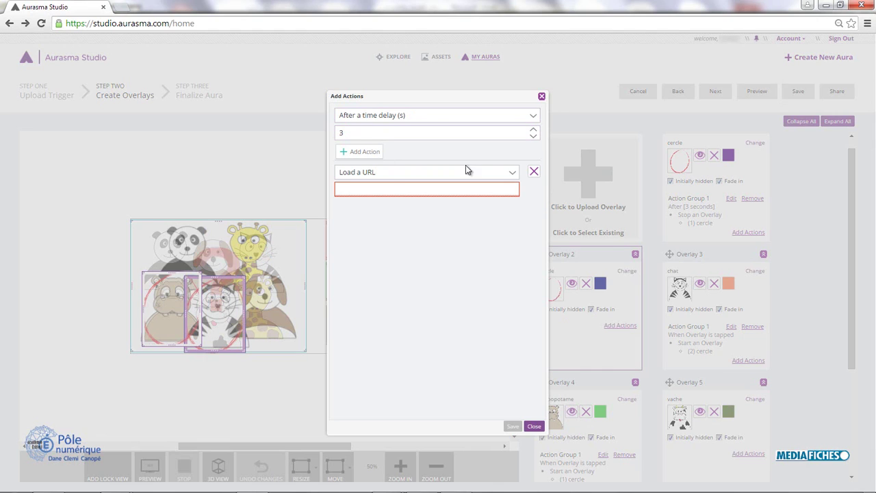
click(510, 174)
click(402, 199)
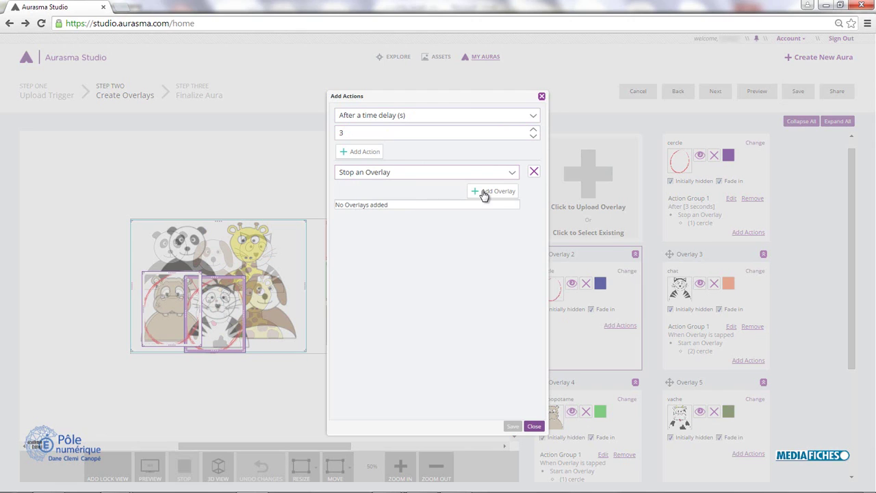
click(484, 192)
click(452, 236)
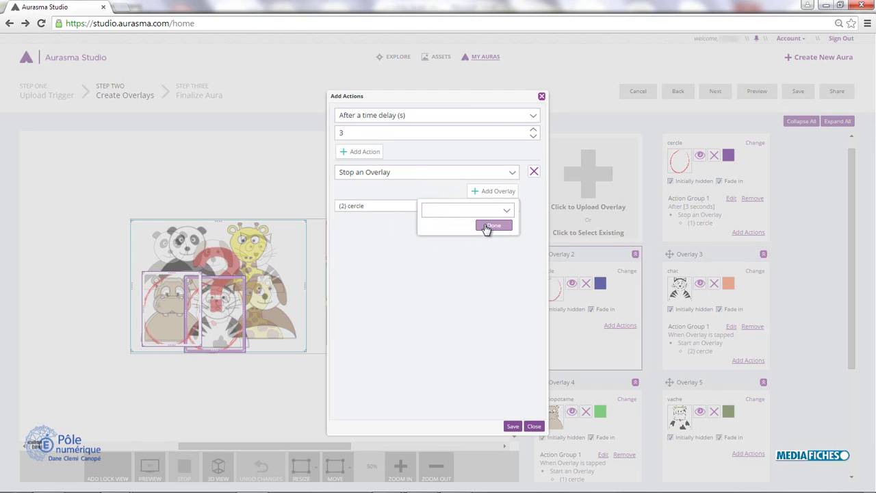
click(485, 230)
click(512, 426)
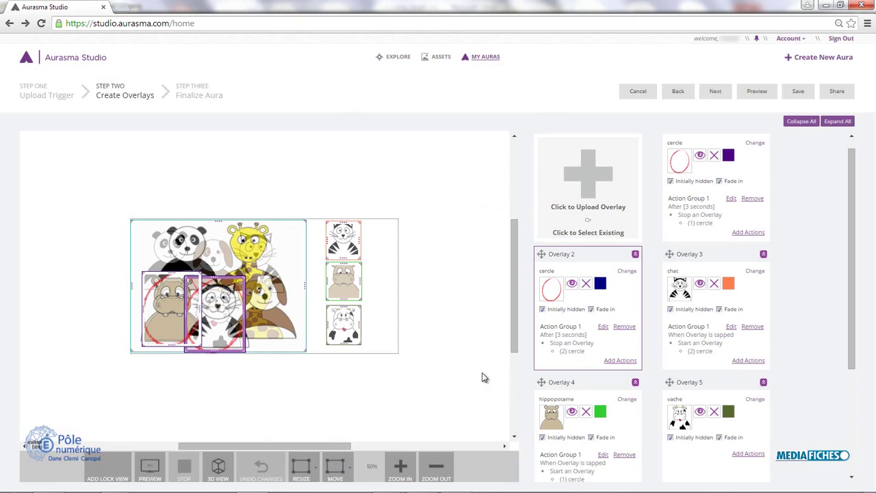
click(753, 307)
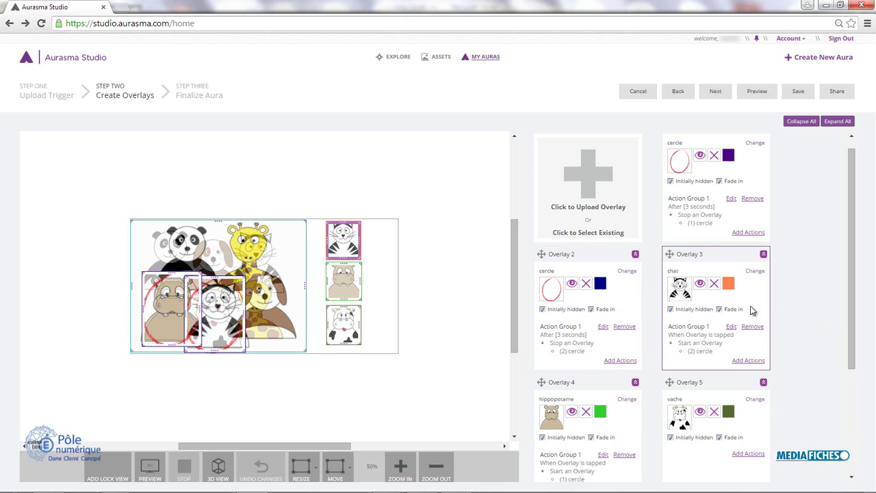
click(597, 273)
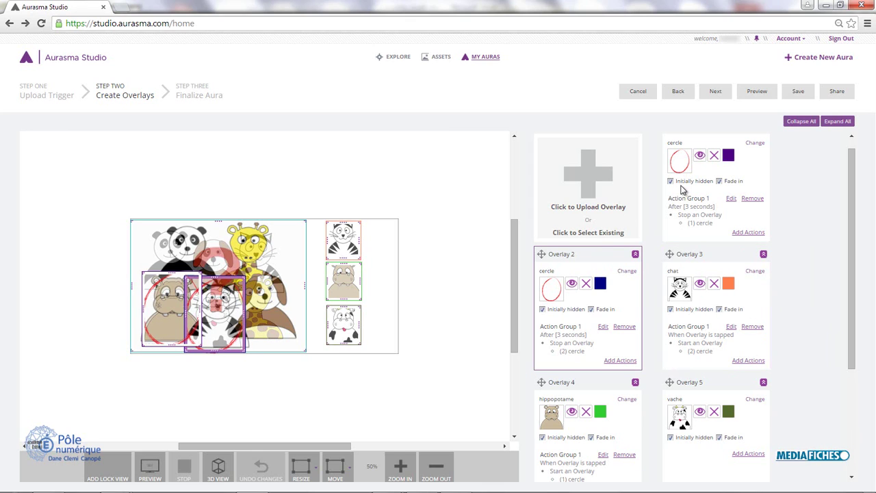
Add a Stop an Overlay action targeting (1) cercle to the chat overlay's existing tap action group and save the group
click(731, 327)
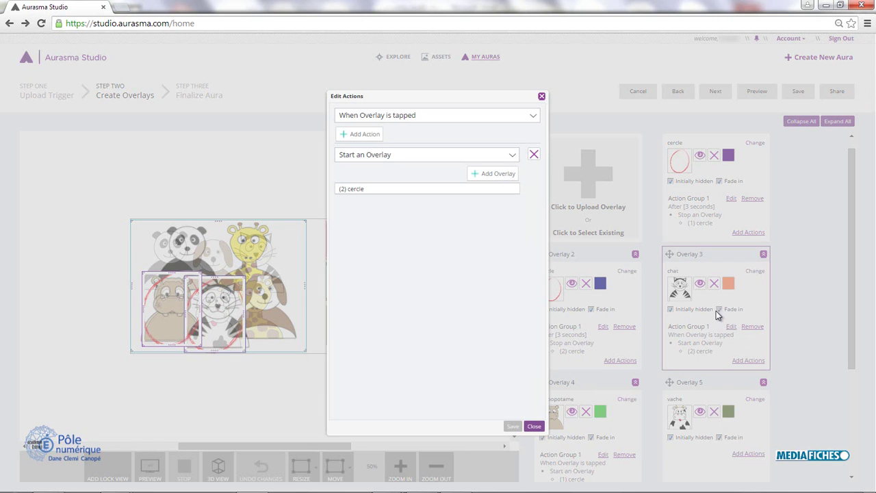
click(375, 139)
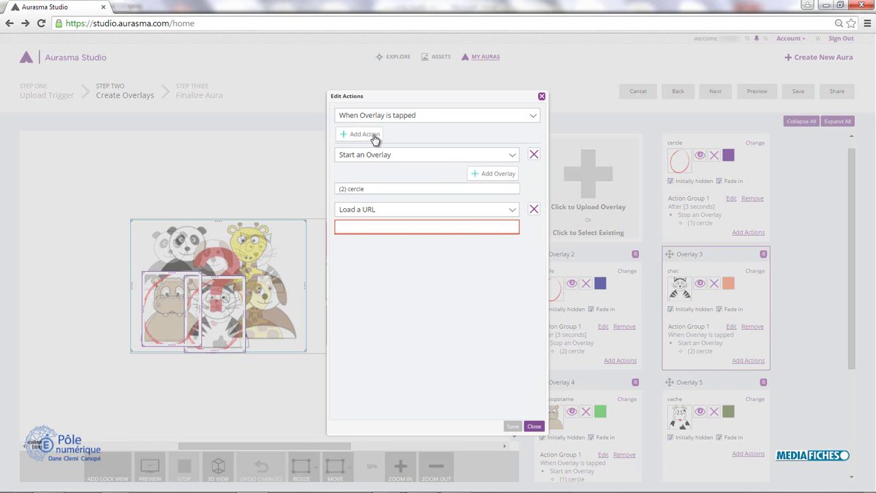
click(438, 211)
click(382, 226)
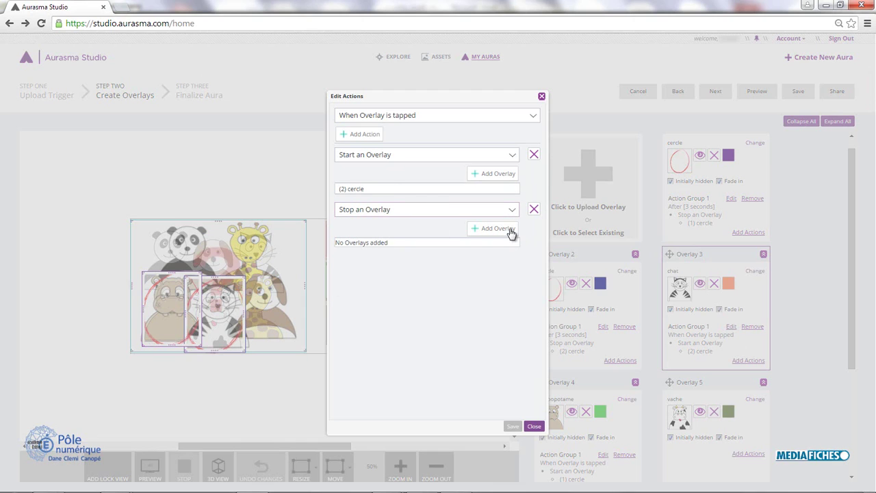
click(504, 231)
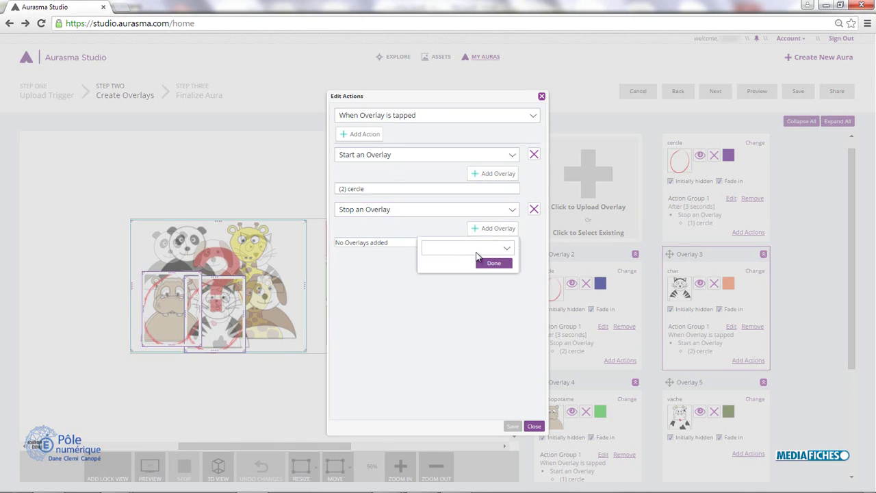
click(477, 251)
click(460, 262)
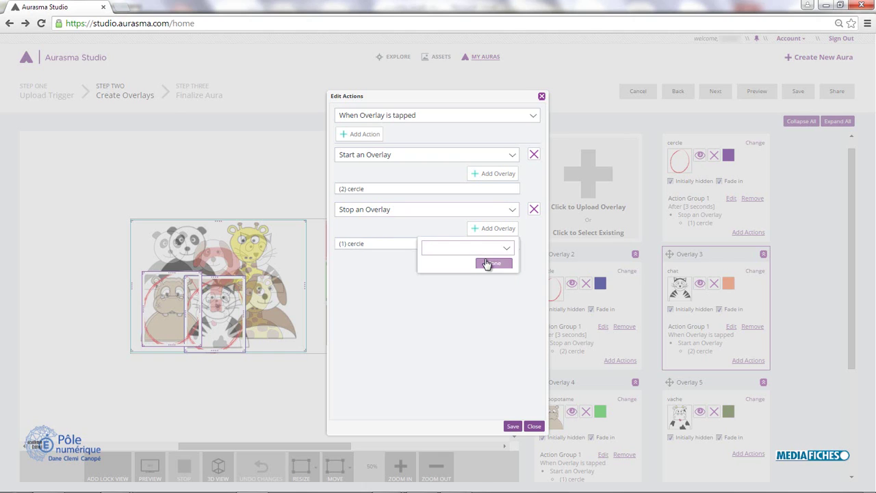
click(487, 264)
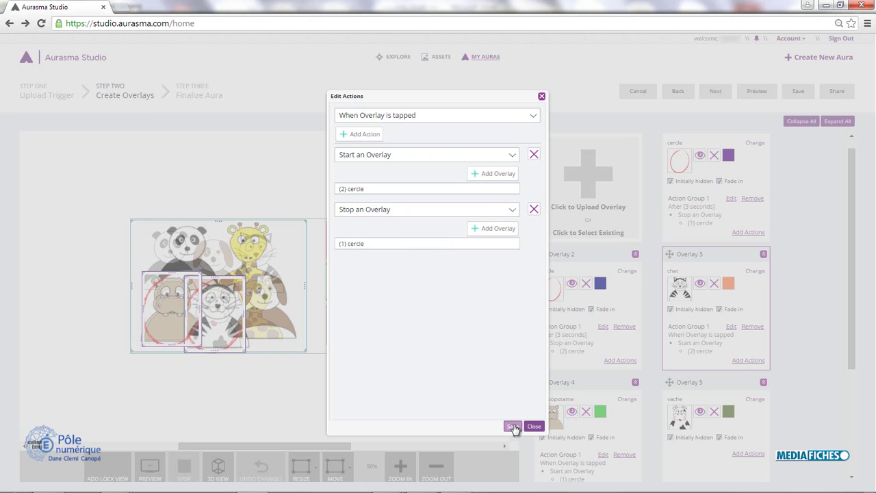
click(513, 427)
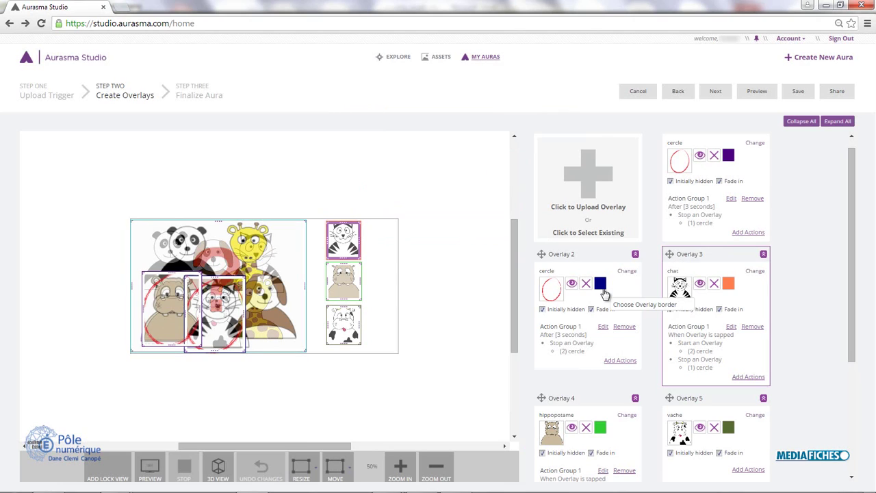
Add a Stop an Overlay action targeting (2) cercle to the hippopotame overlay's existing tap action group and save the group
scroll(599, 452, down, 3)
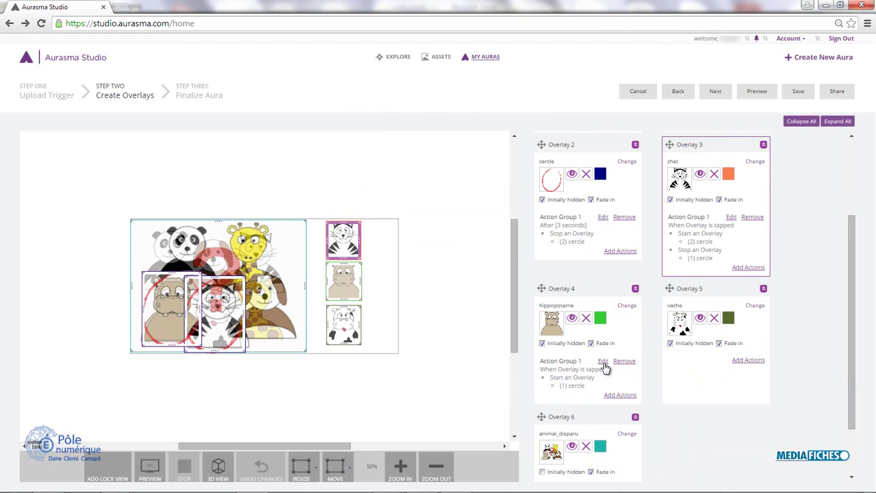
click(603, 361)
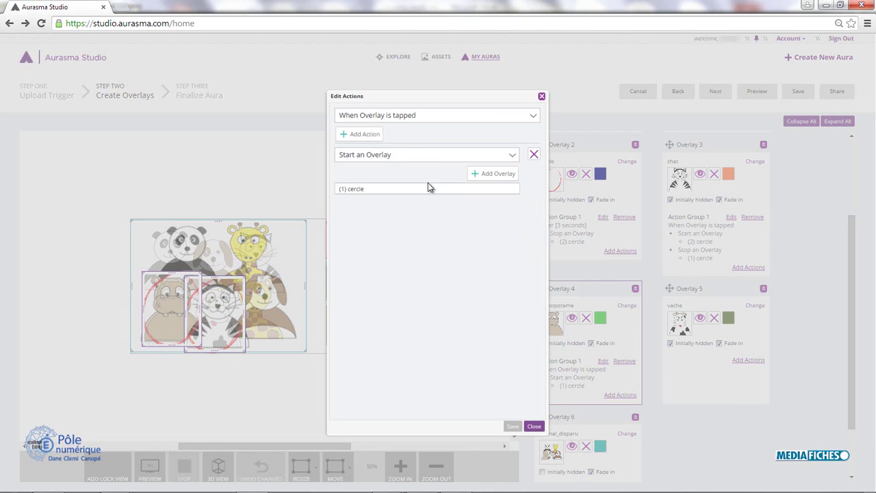
click(354, 135)
click(361, 210)
click(360, 224)
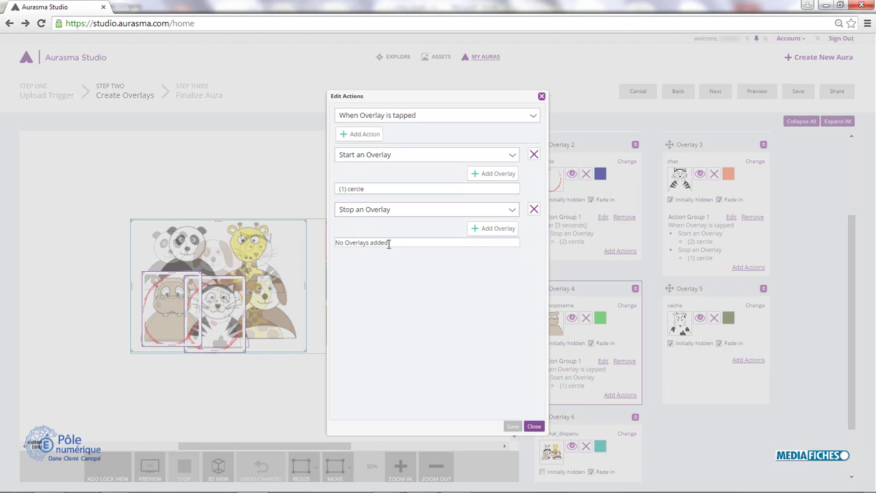
click(494, 229)
click(452, 249)
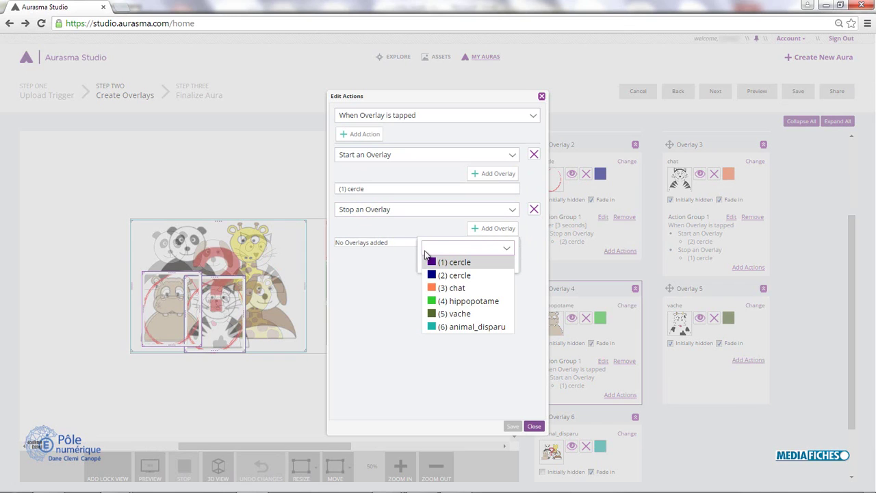
click(454, 275)
click(492, 262)
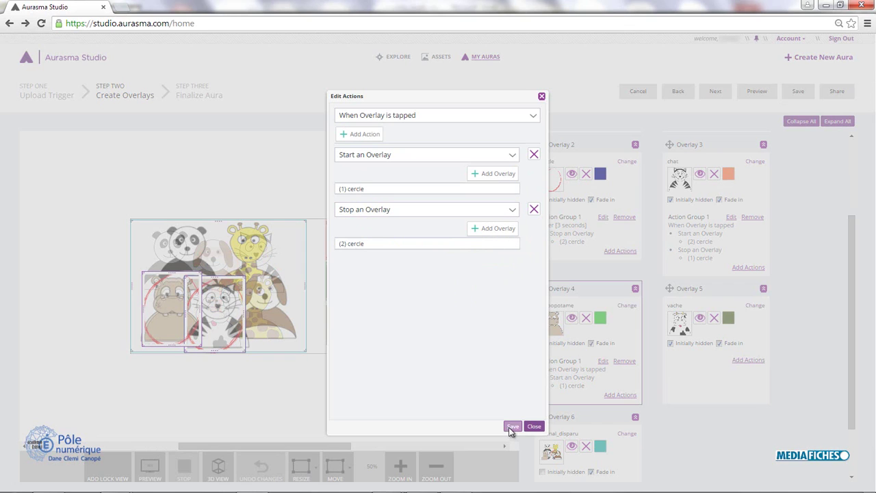
click(512, 427)
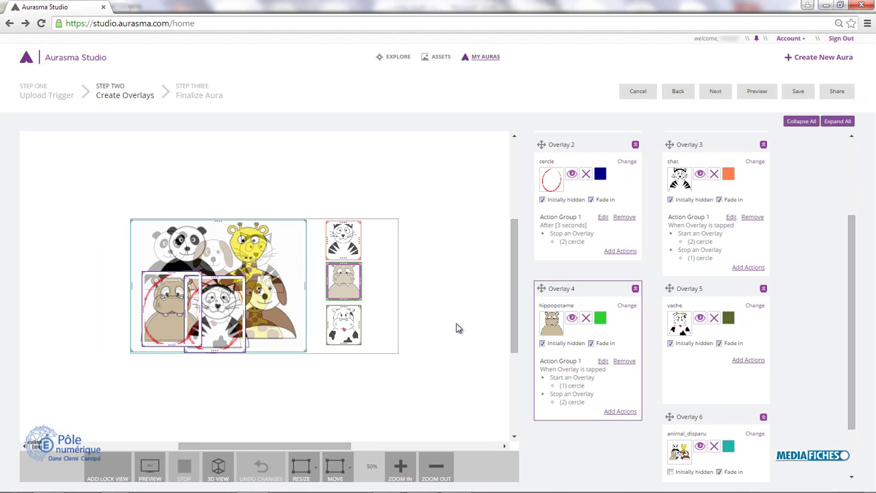
Add the existing video oui_c_bien_la_vache_qui_a_disparu as a new overlay
click(355, 340)
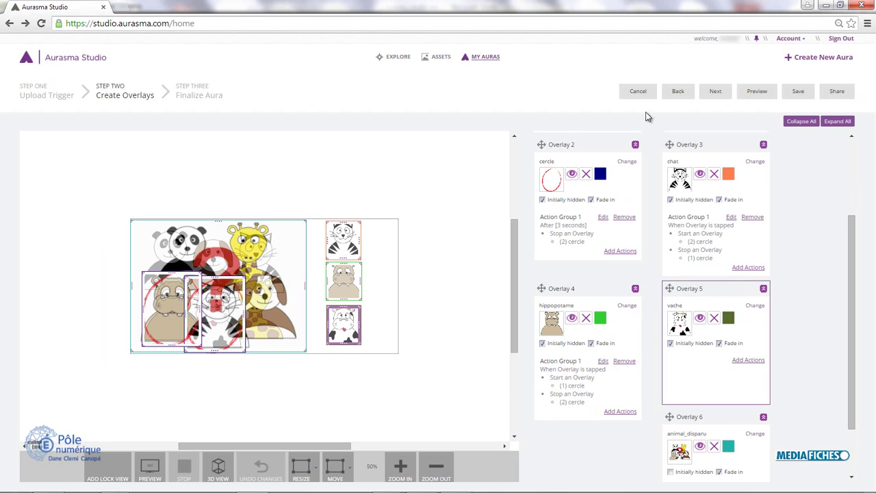
scroll(648, 173, up, 2)
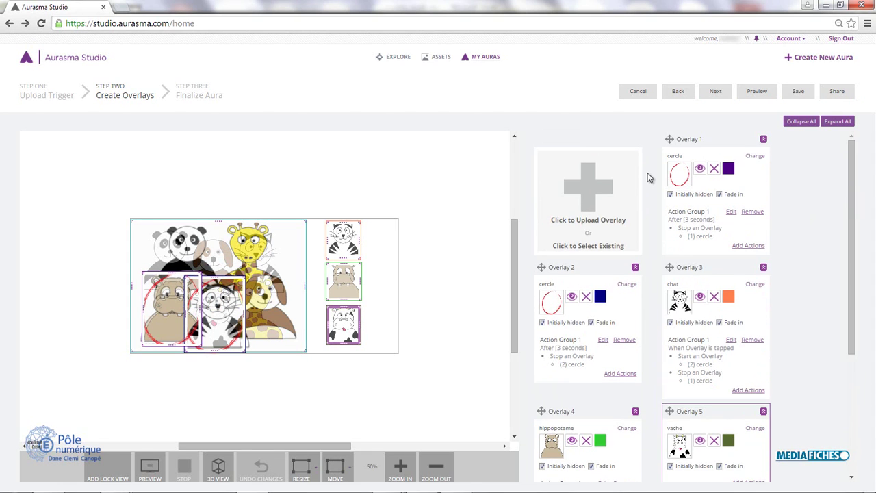
click(593, 247)
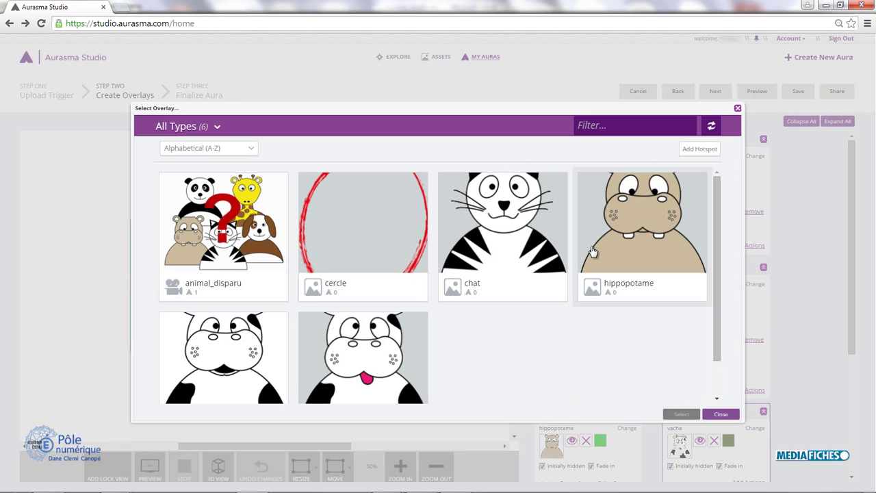
scroll(301, 332, down, 1)
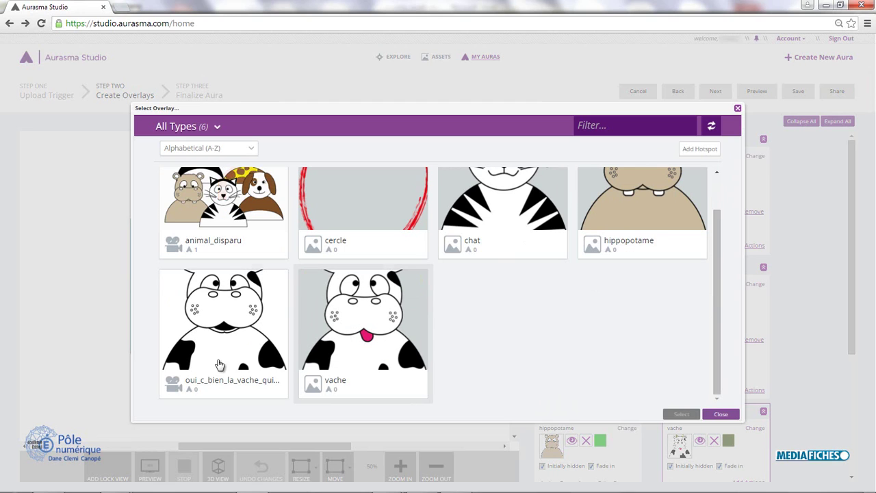
click(216, 335)
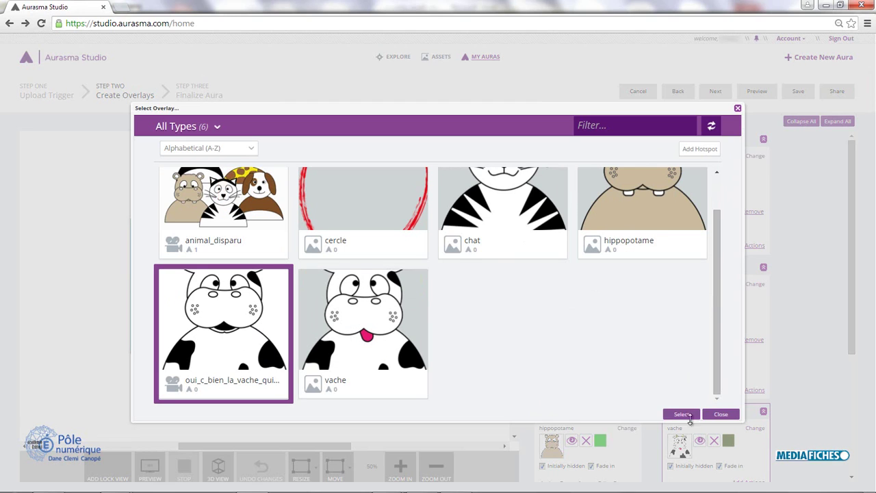
click(691, 415)
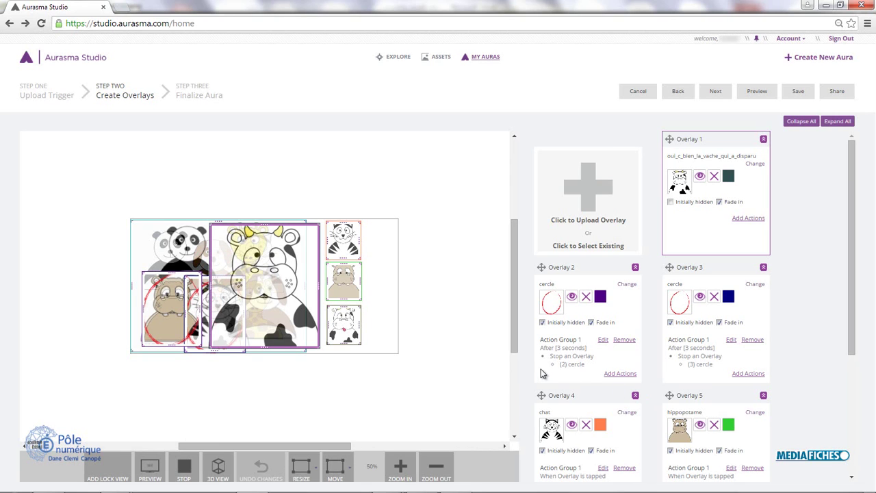
Shrink the new cow video overlay and place it exactly over the vache image, matching its size
drag(318, 347, 253, 276)
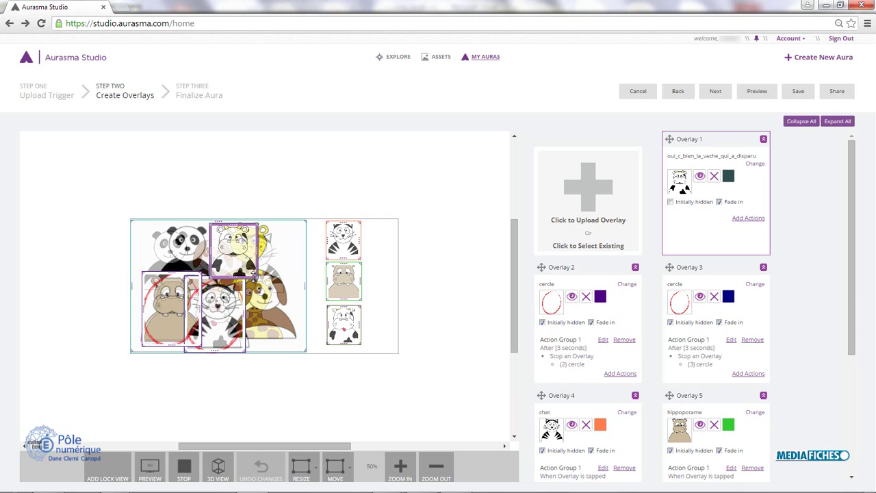
drag(222, 253, 336, 335)
drag(376, 360, 354, 346)
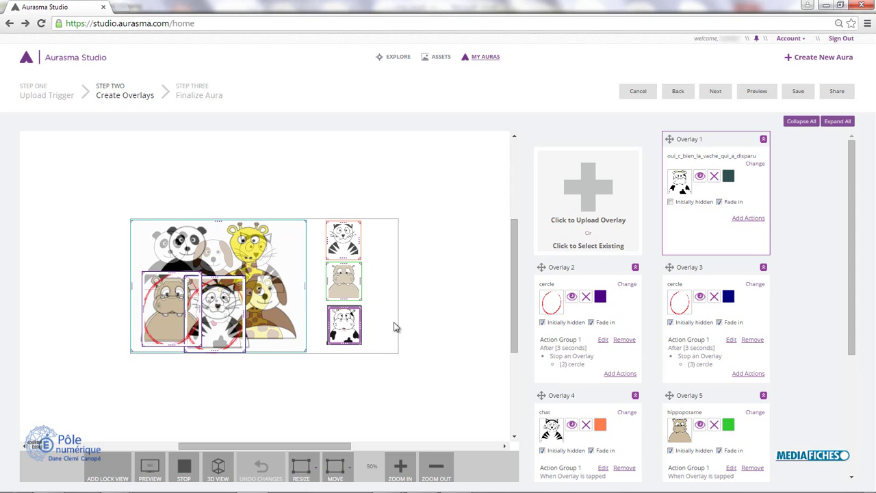
Give the vache overlay a Start an Overlay action triggered when the overlay is tapped
scroll(404, 323, down, 1)
drag(851, 316, 852, 437)
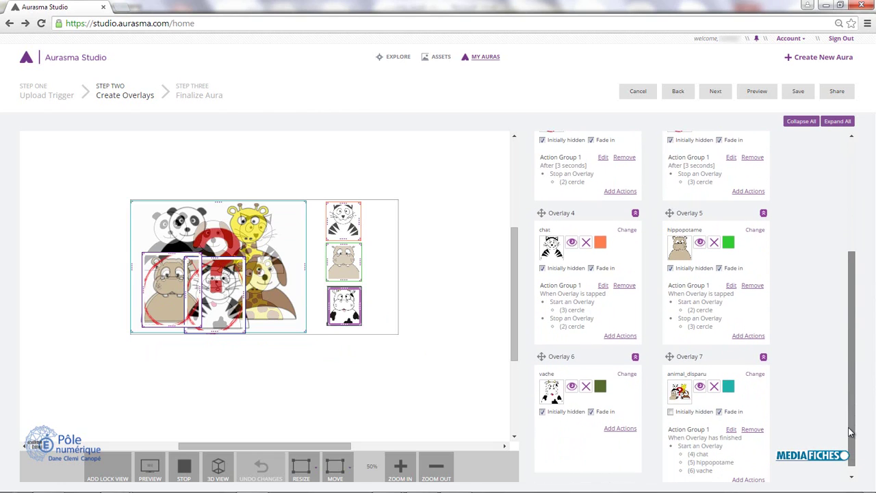
click(620, 425)
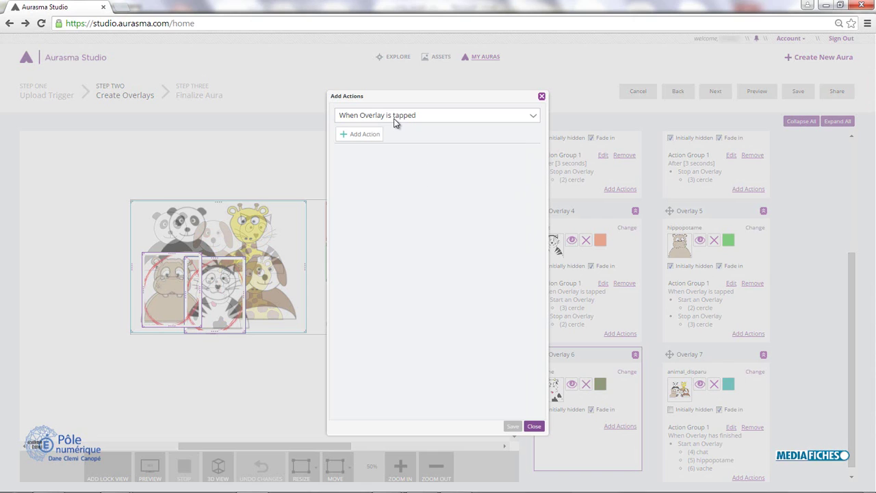
click(362, 135)
click(410, 157)
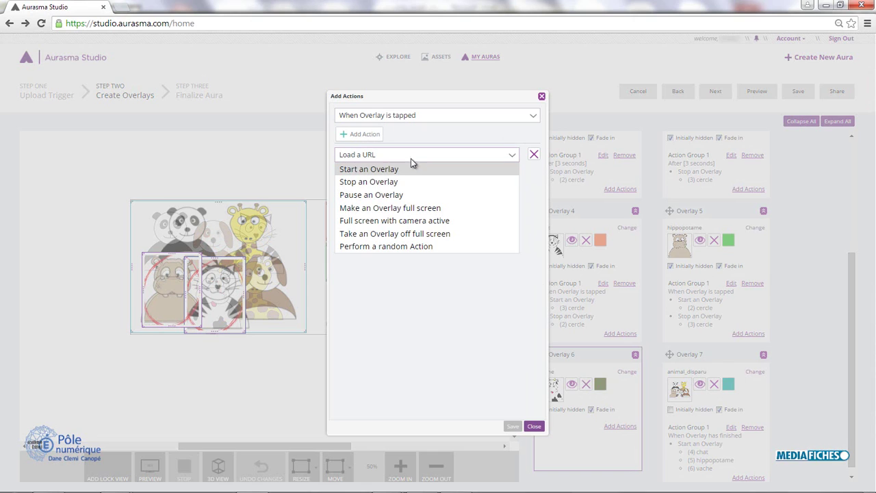
click(390, 171)
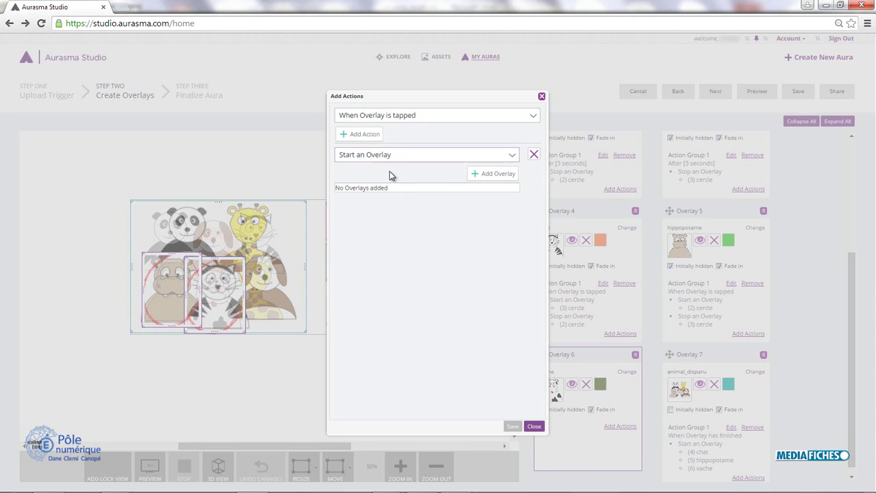
Target (1) oui_c_bien_la_vache_qui_a_disparu in the vache overlay's Start an Overlay action and save the action group
click(497, 175)
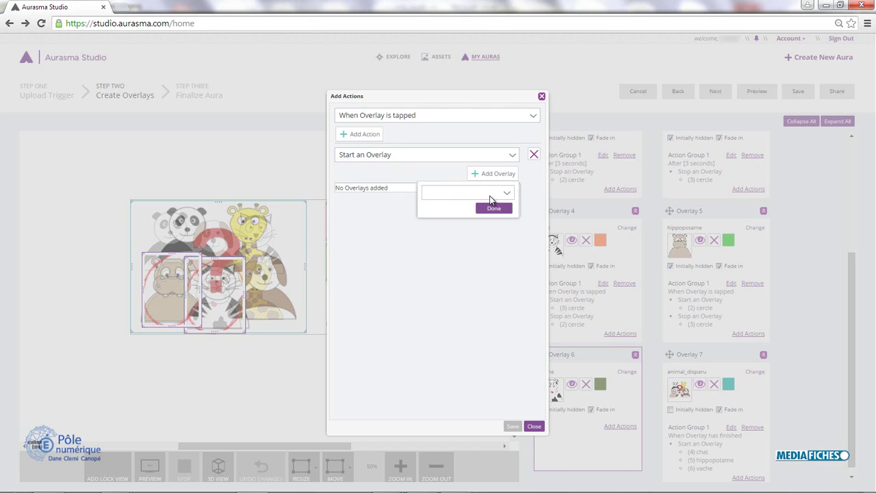
click(486, 195)
click(460, 208)
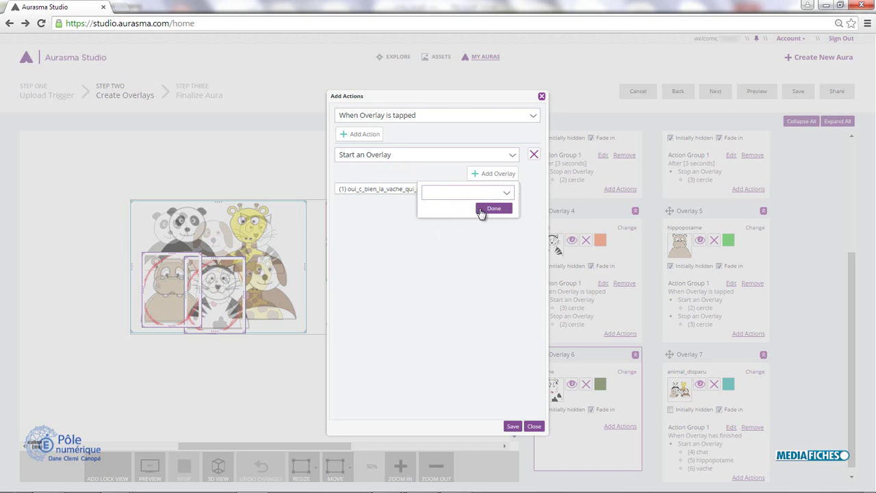
click(493, 208)
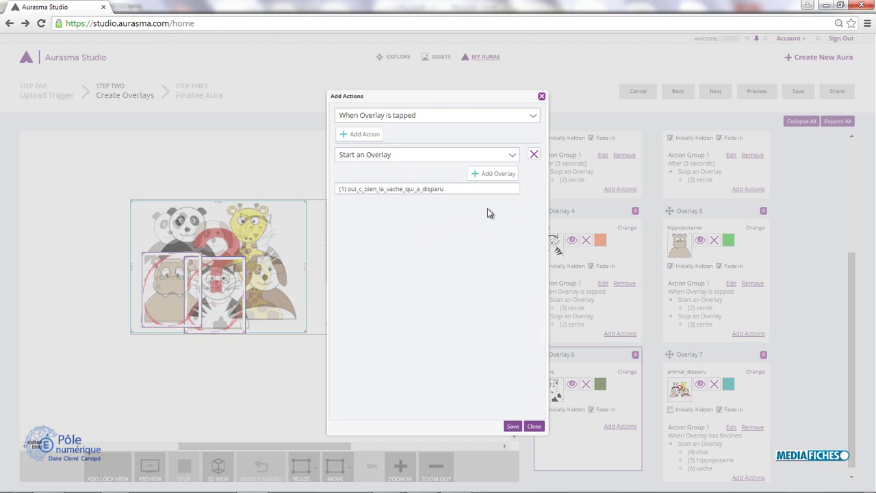
click(513, 426)
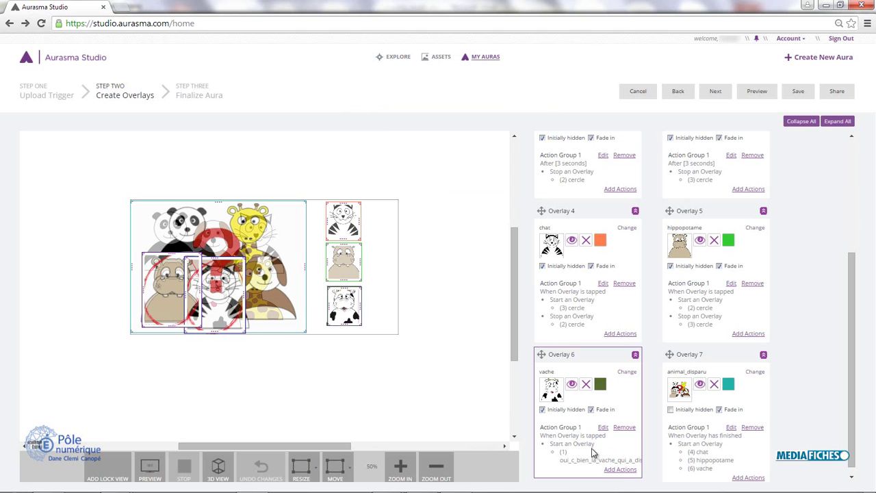
Make the oui_c_bien_la_vache_qui_a_disparu overlay initially hidden and start an action group for it triggered after the overlay has faded in
scroll(677, 387, up, 3)
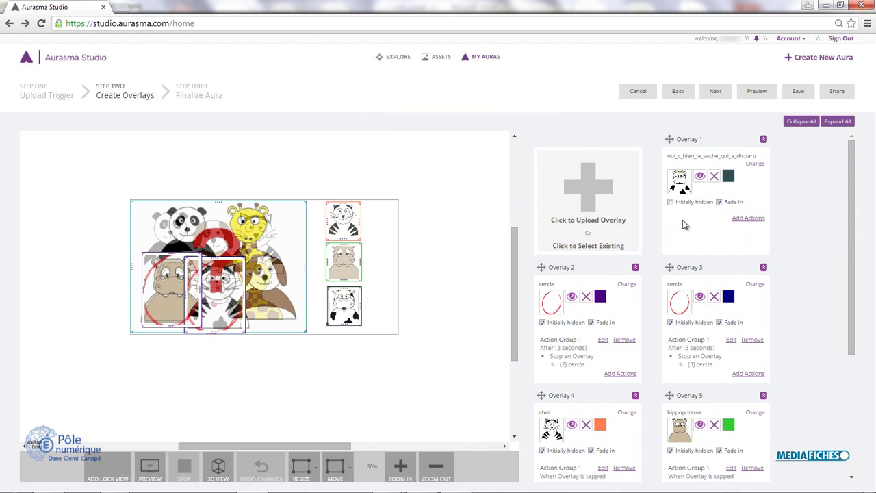
click(669, 202)
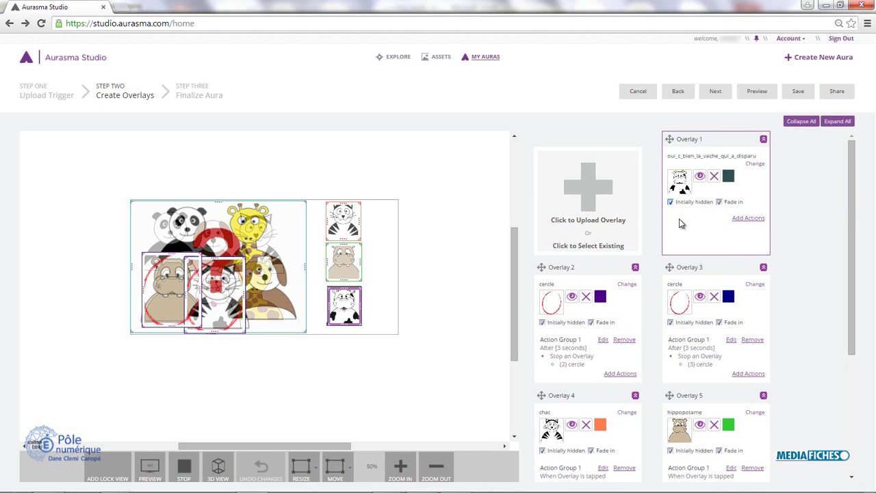
click(749, 218)
click(436, 119)
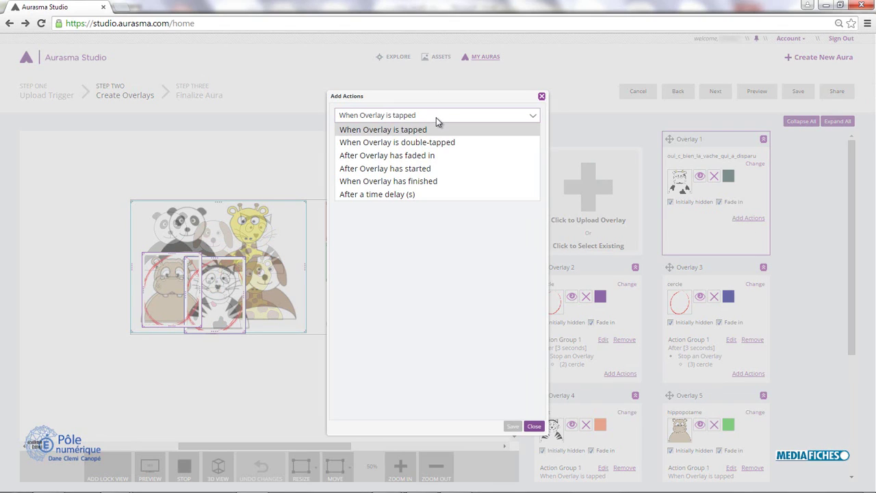
click(421, 158)
Add a Make an Overlay full screen action targeting (1) oui_c_bien_la_vache_qui_a_disparu and save the action group
click(365, 135)
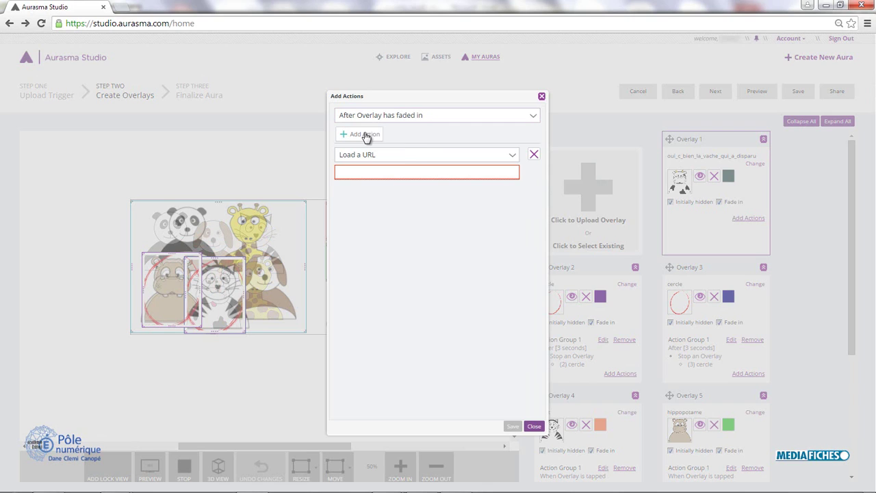
click(412, 157)
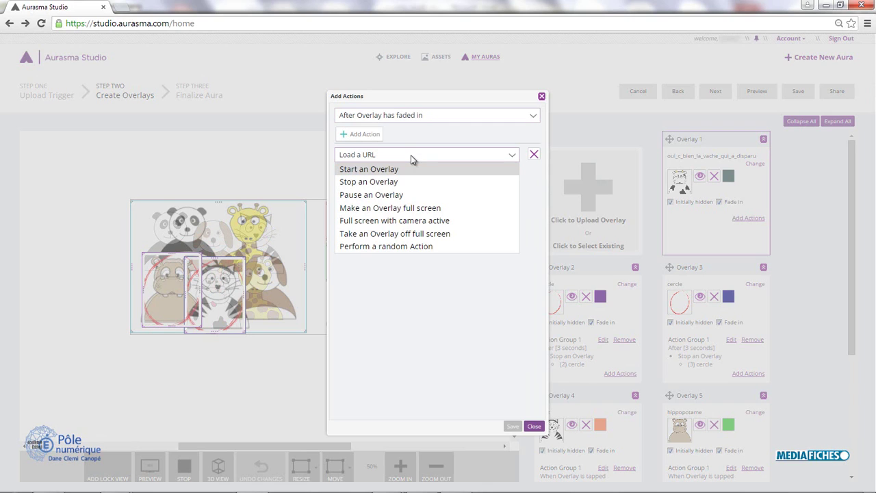
click(409, 209)
click(485, 174)
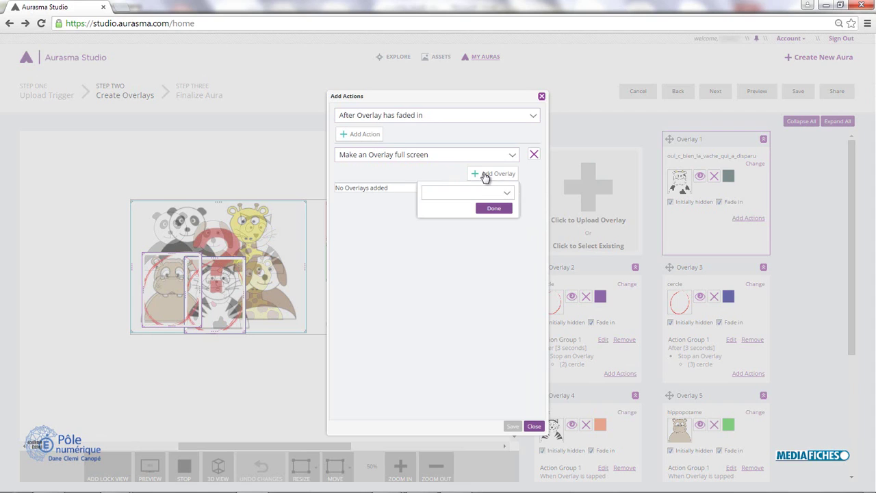
click(458, 195)
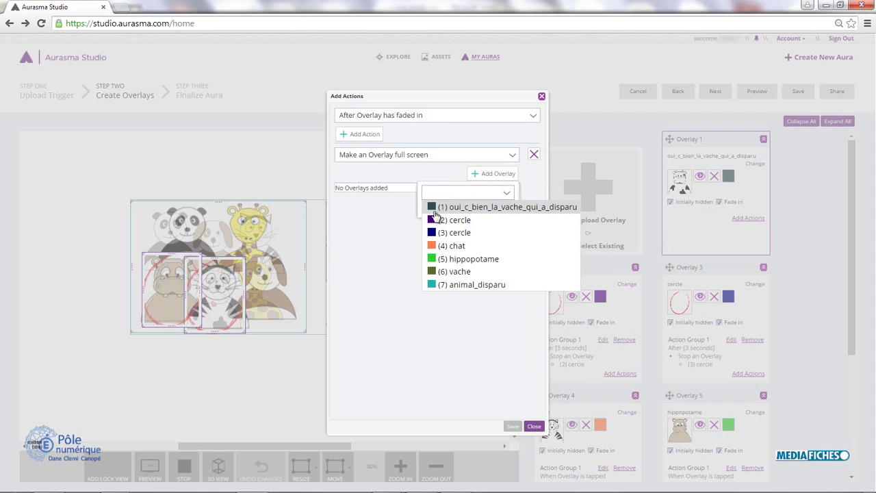
click(442, 200)
click(481, 210)
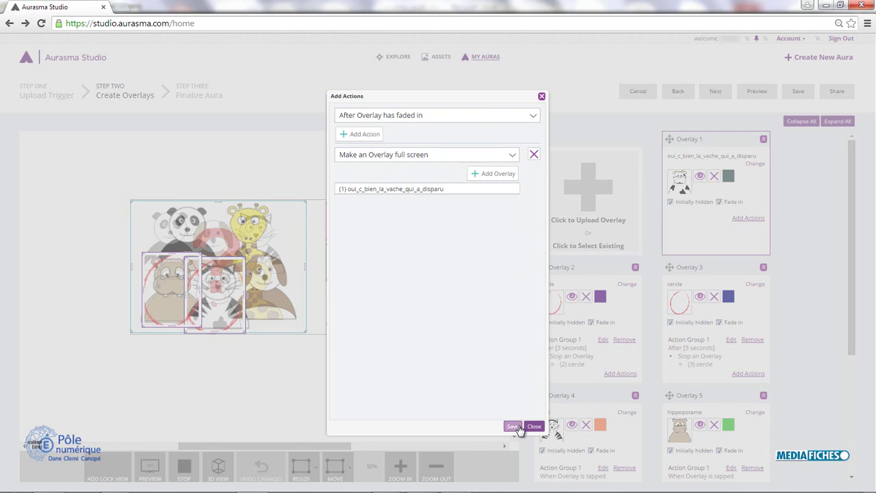
click(513, 427)
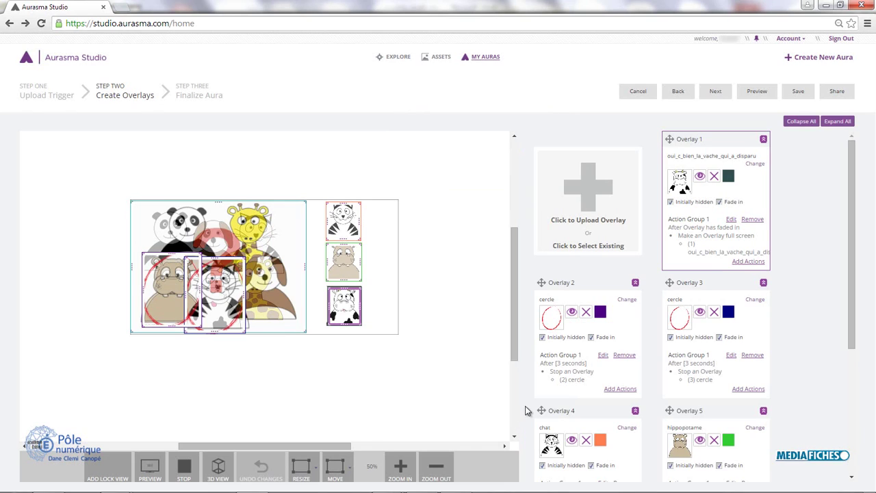
Give the cow video overlay a second action group that, when tapped, stops overlay (1) oui_c_bien_la_vache_qui_a_disparu
click(748, 262)
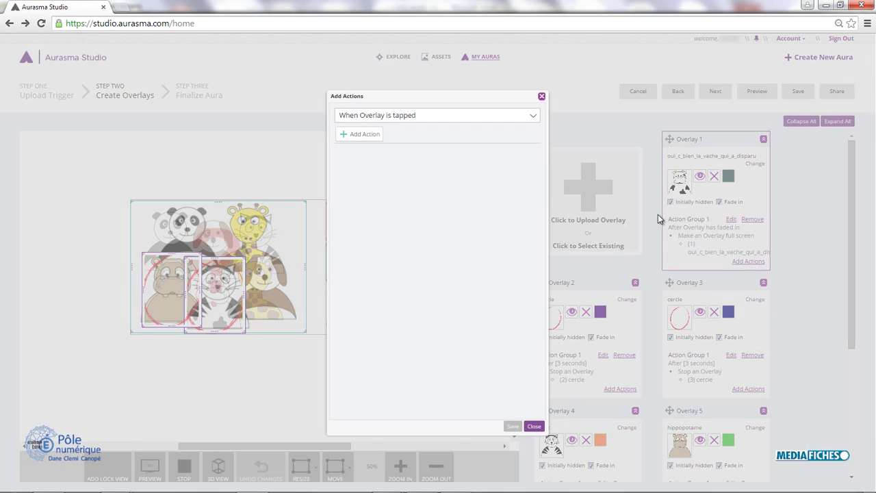
click(368, 137)
click(386, 159)
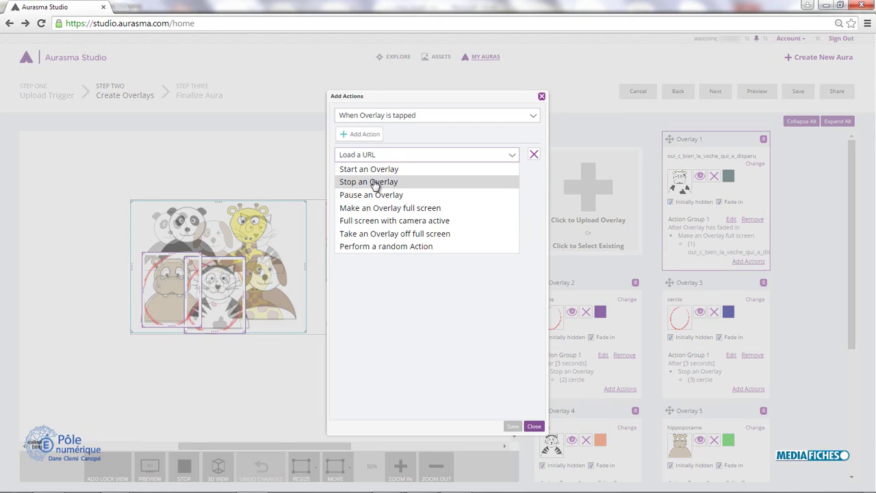
click(375, 182)
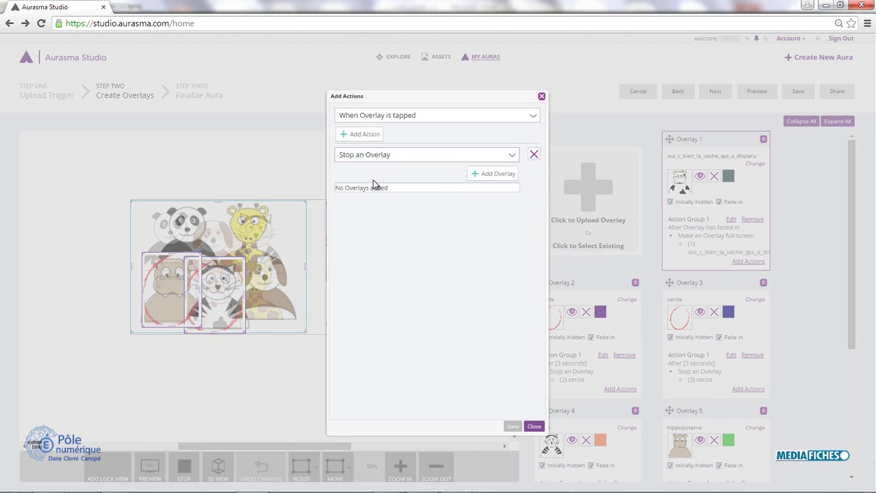
click(497, 174)
click(483, 191)
click(456, 207)
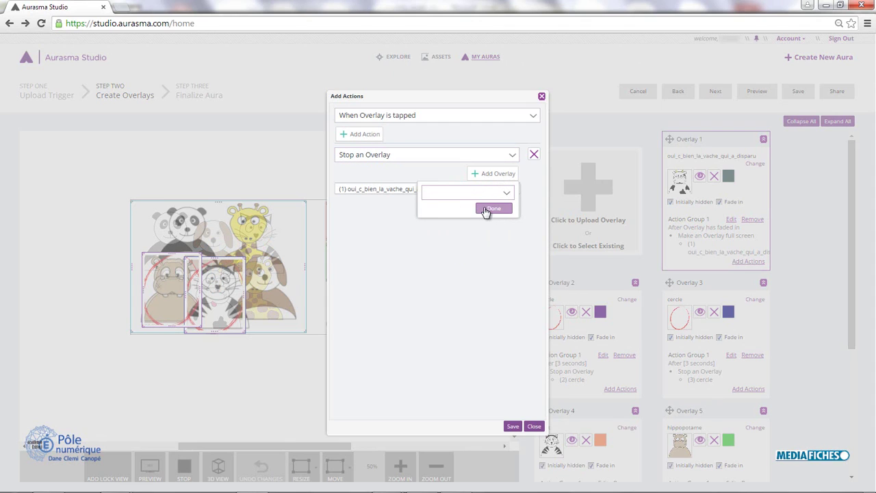
Add (7) animal_disparu, (4) chat, (5) hippopotame and (6) vache to the Stop an Overlay action and save the group
click(483, 192)
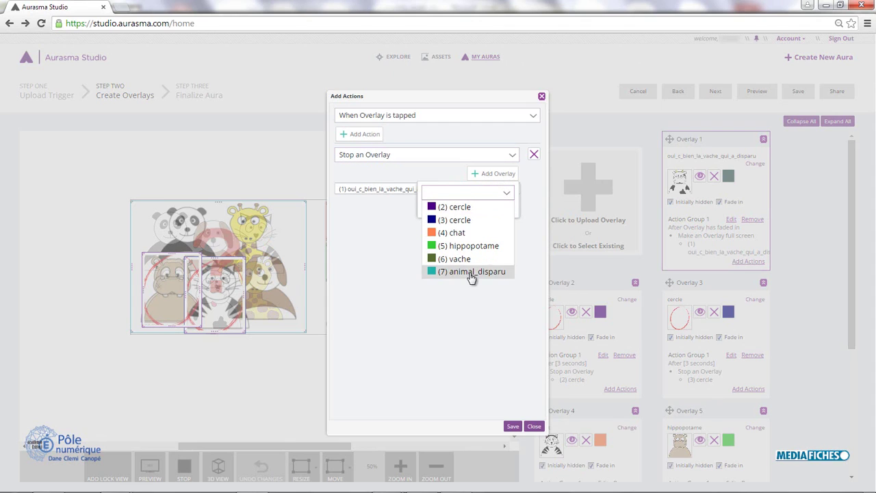
click(471, 272)
click(491, 196)
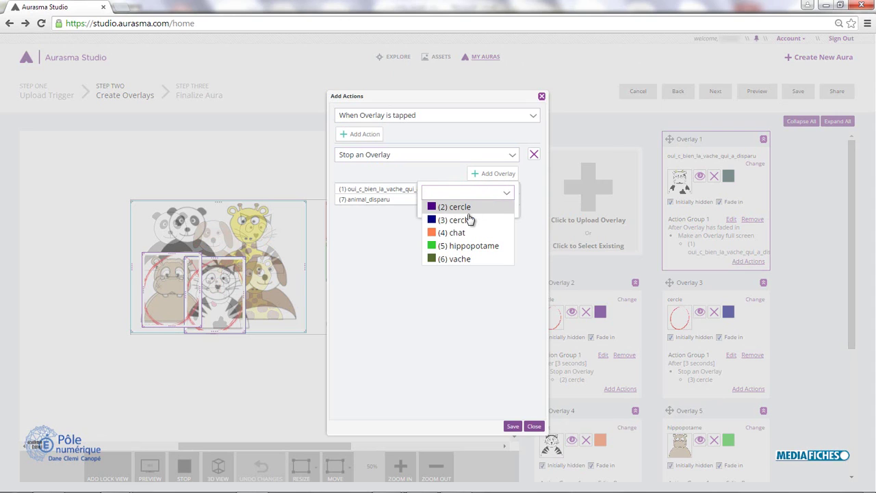
click(462, 232)
click(488, 194)
click(488, 193)
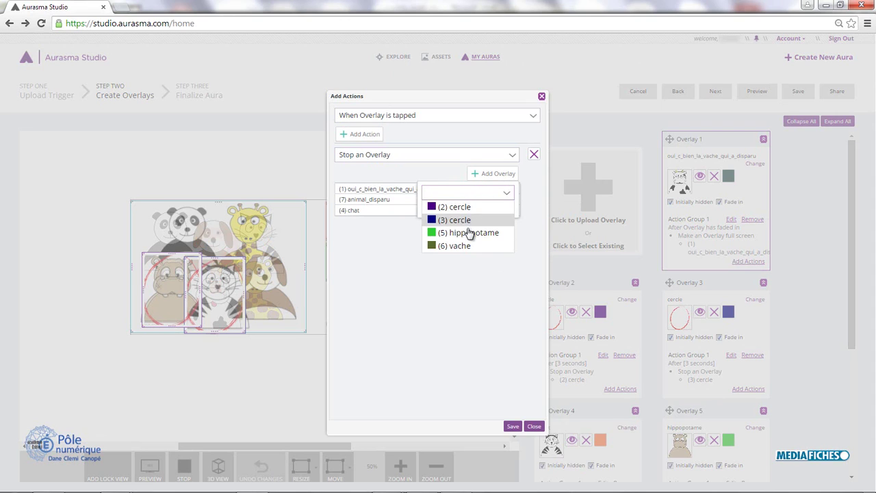
click(470, 233)
click(472, 194)
click(468, 232)
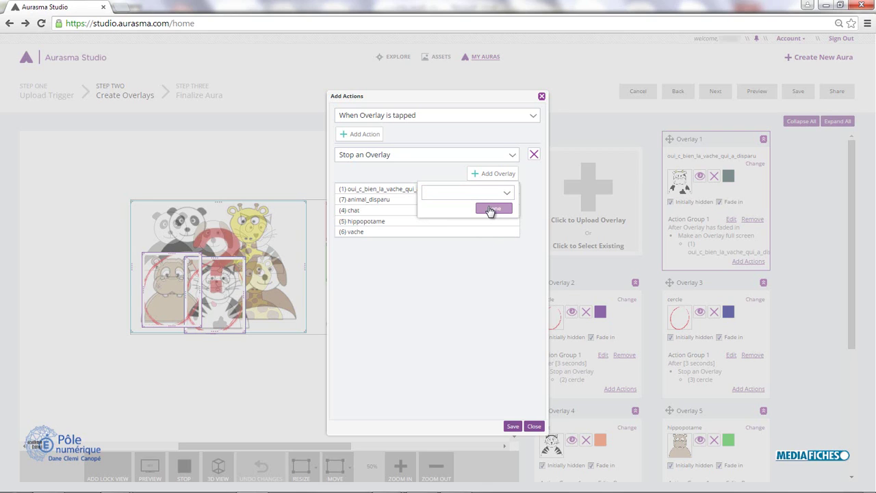
click(491, 208)
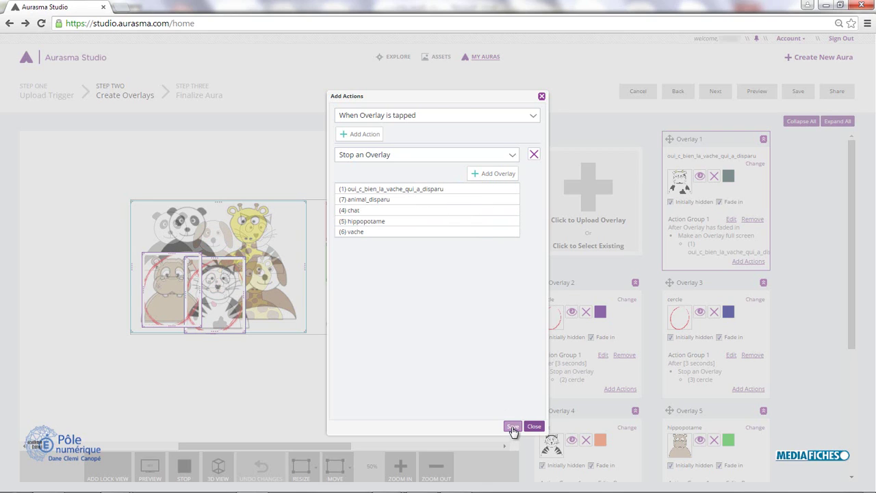
click(512, 427)
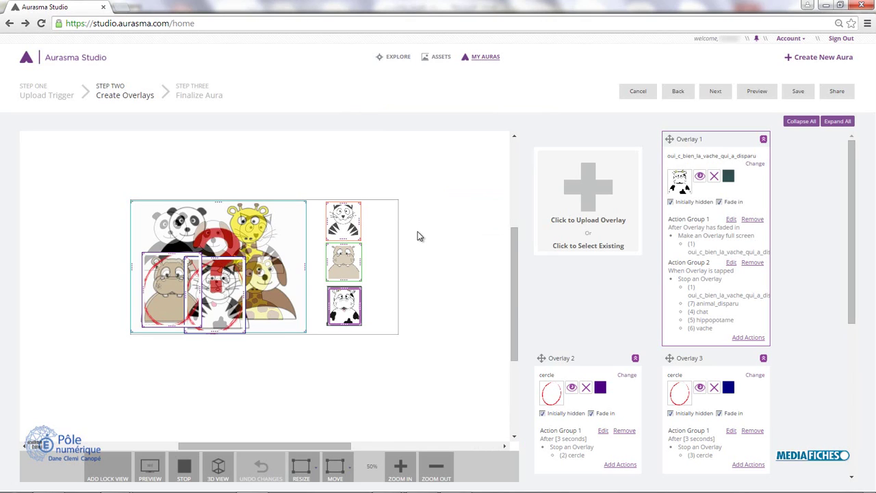
Save the aura, dismiss the notification and share the aura
click(795, 93)
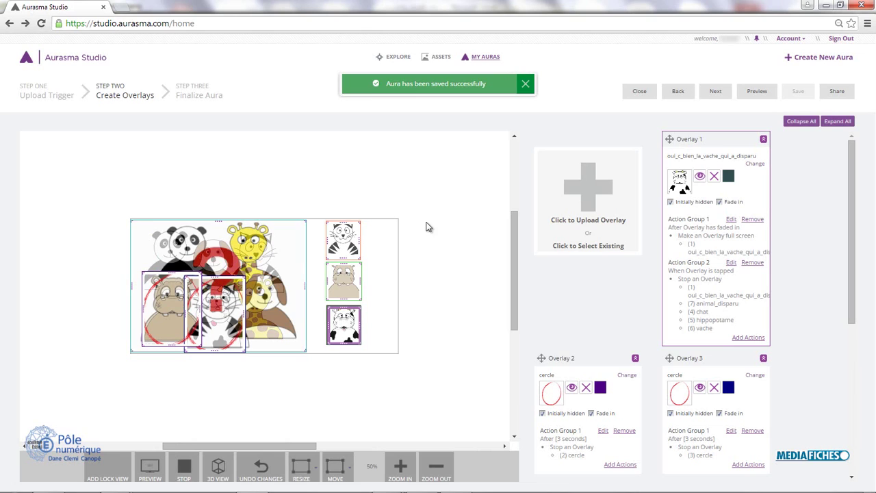
click(524, 87)
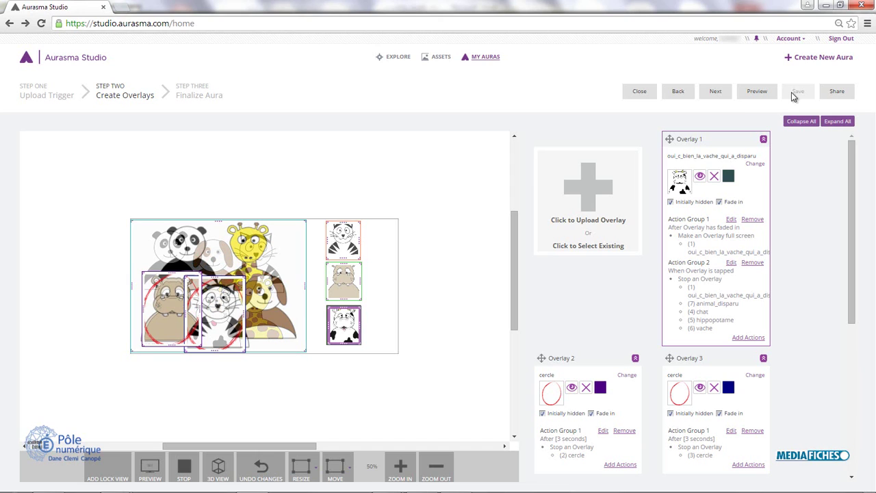
click(836, 92)
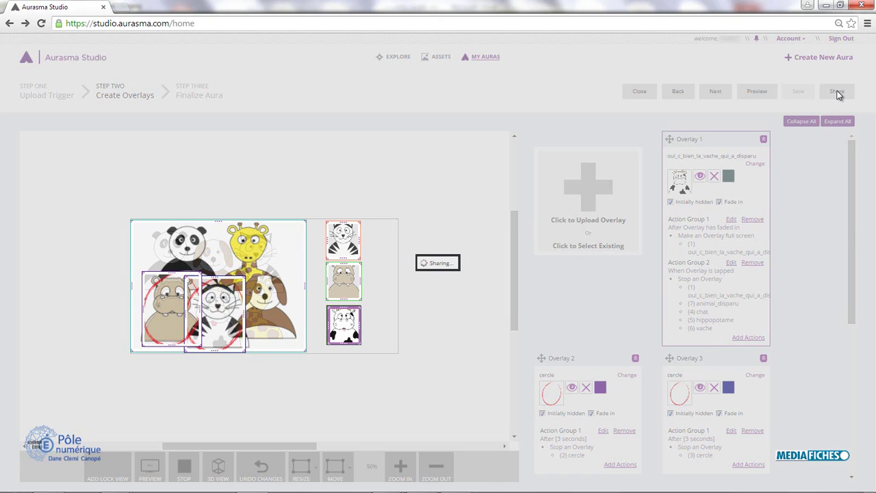